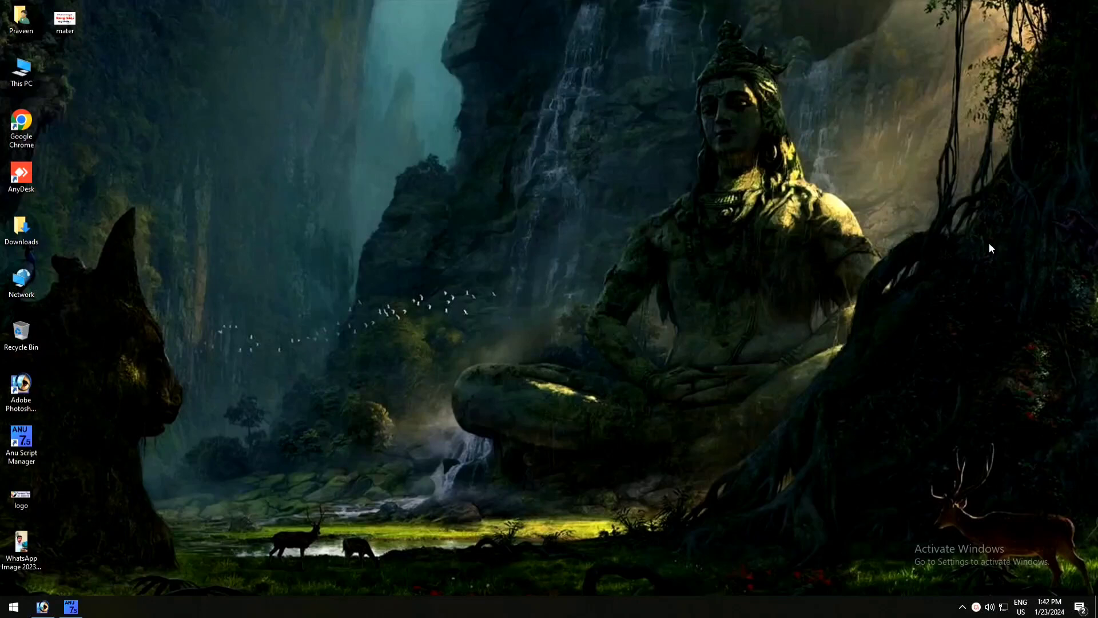
- Switch to Photoshop, start a new document and set its width and height units to inches
left_click(42, 606)
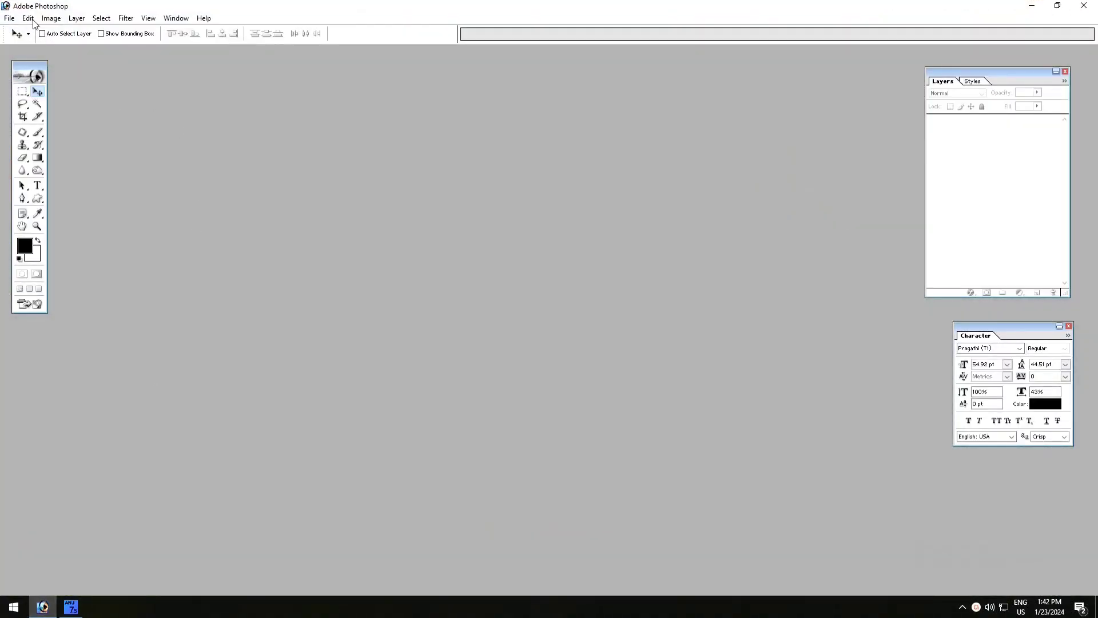
left_click(10, 18)
left_click(23, 29)
left_click(582, 165)
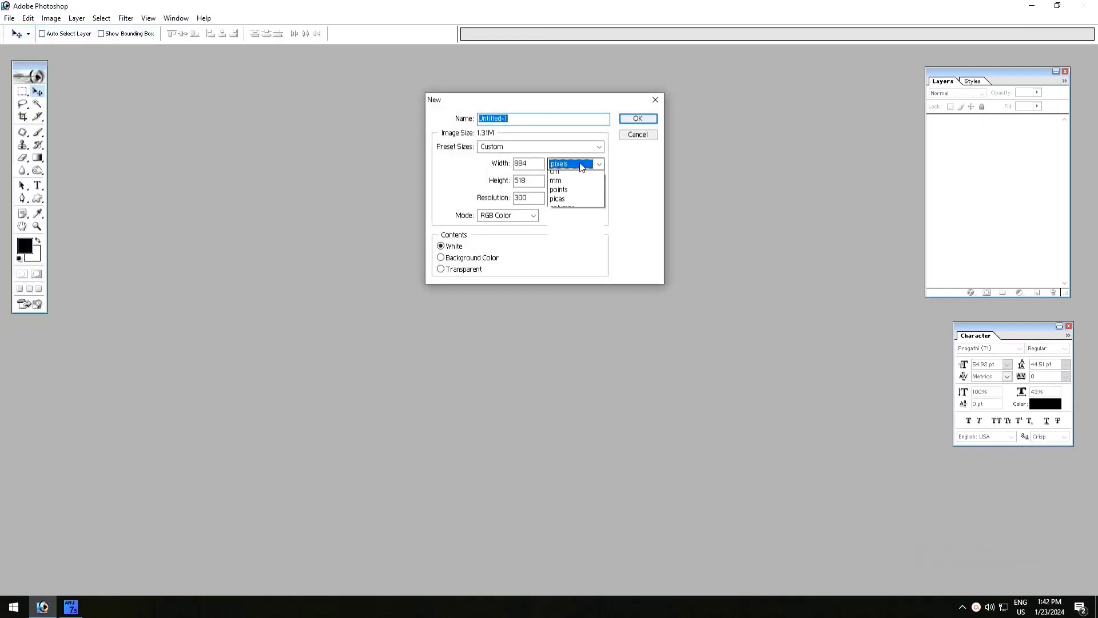
left_click(575, 178)
left_click(574, 165)
left_click(572, 191)
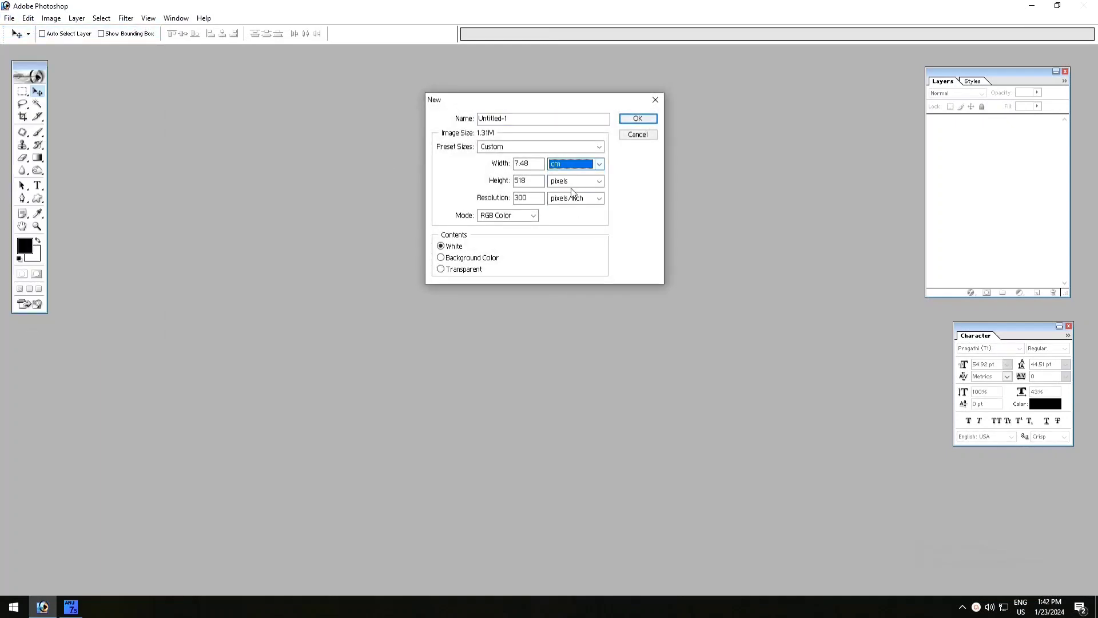
left_click(575, 164)
left_click(572, 185)
left_click(575, 181)
left_click(572, 199)
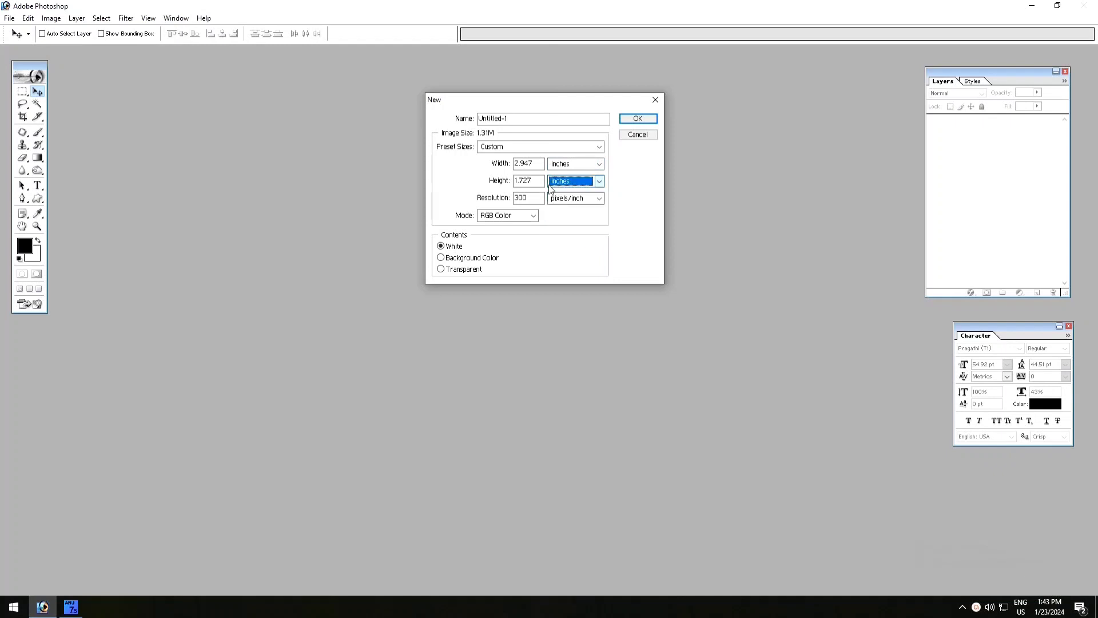
- Create the document at 5 by 5 inches and move its window to the middle of the workspace
left_click_drag(537, 164, 458, 160)
type("5")
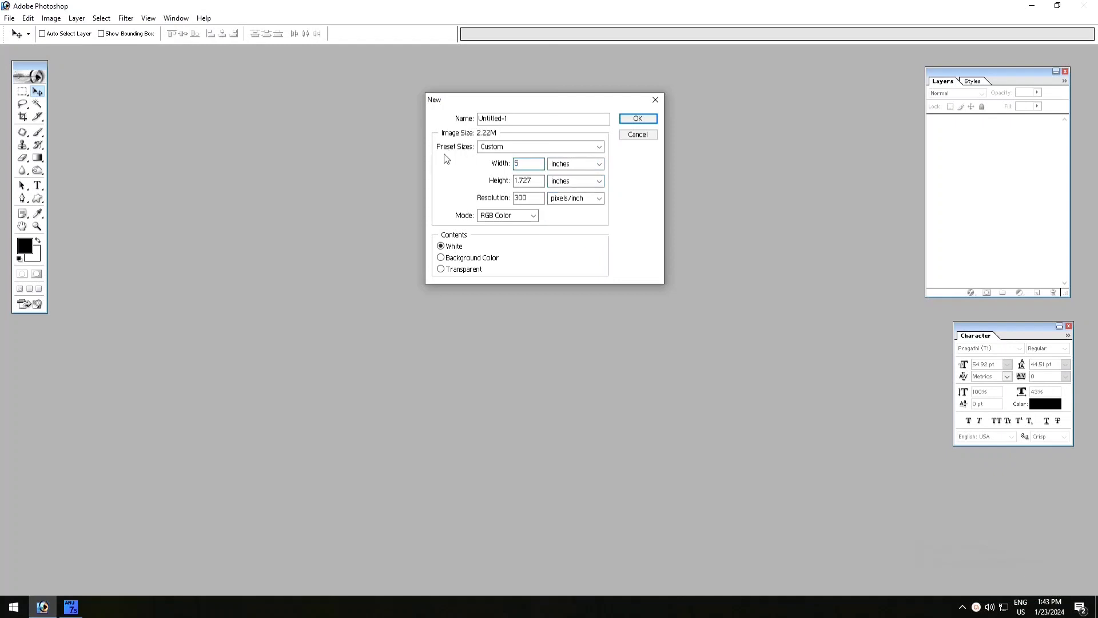
key("Tab")
type("5")
left_click(638, 119)
left_click_drag(260, 61, 536, 104)
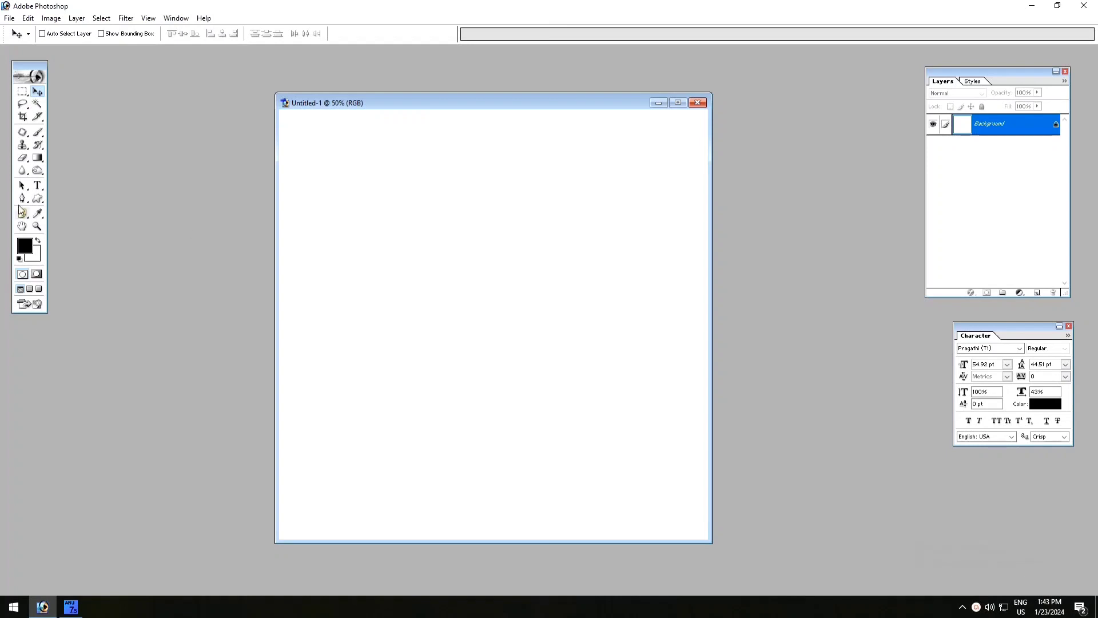
- Edit the Gradient tool's colours, setting the red stop at 31% to yellow-green C8ED1C
left_click(37, 157)
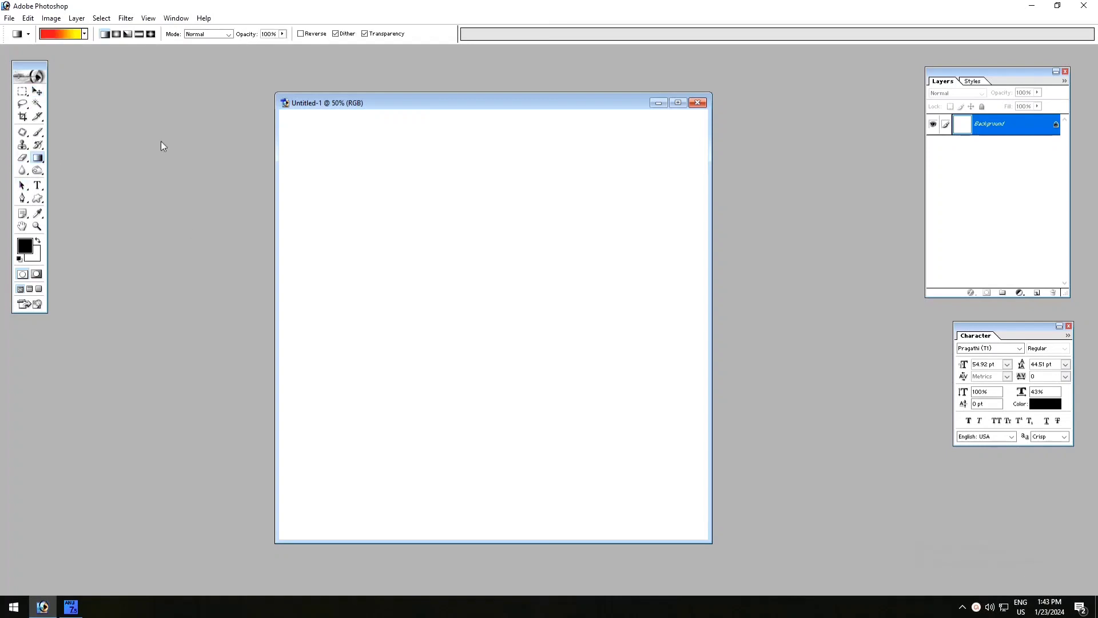
left_click(63, 35)
left_click(480, 399)
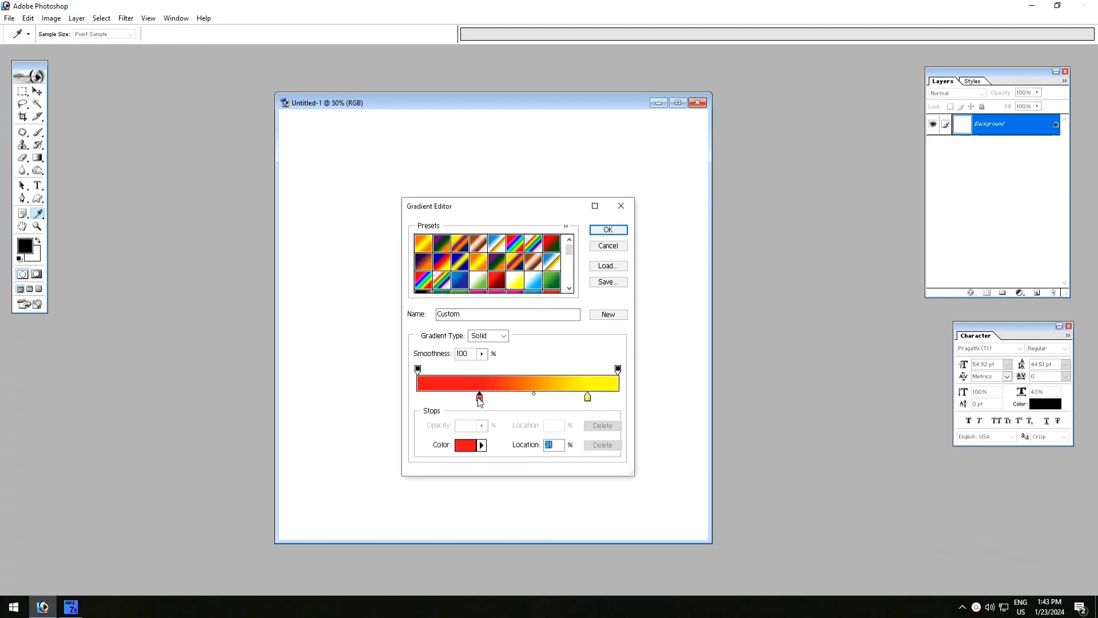
left_click(467, 446)
left_click(272, 397)
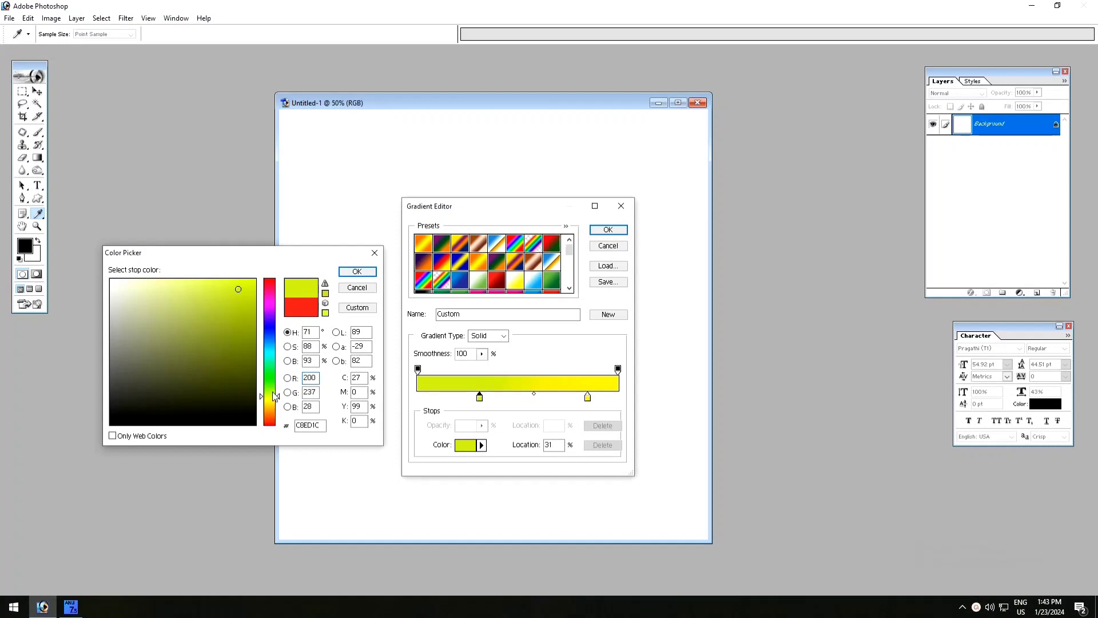
left_click(357, 271)
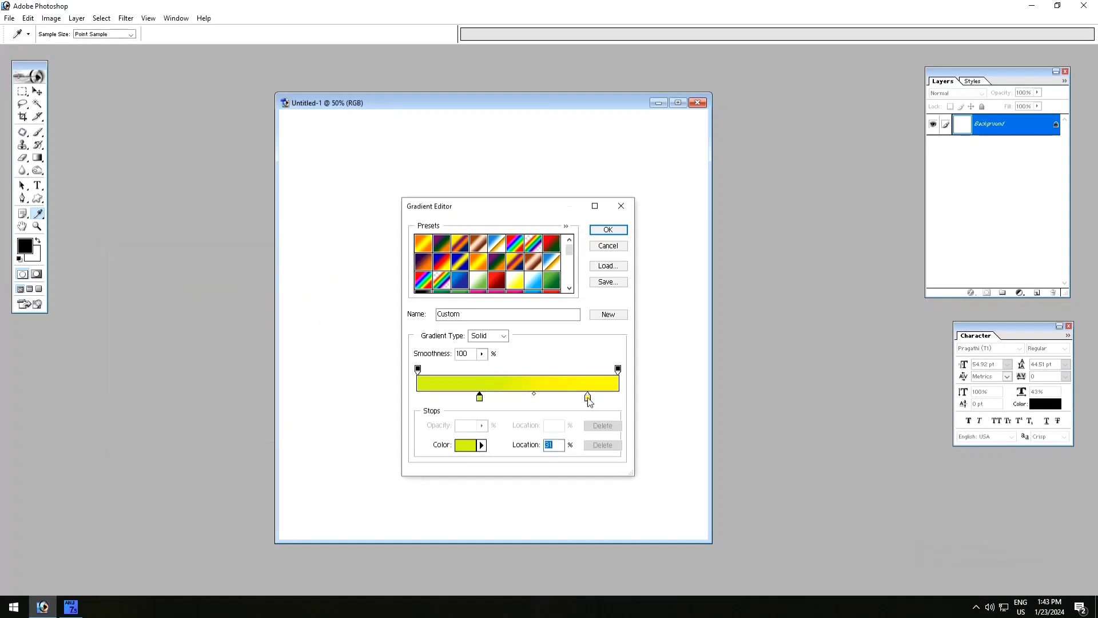
- Set the gradient's yellow stop at 85% to cyan 00F6FF and accept the edited gradient
left_click(587, 397)
left_click(466, 445)
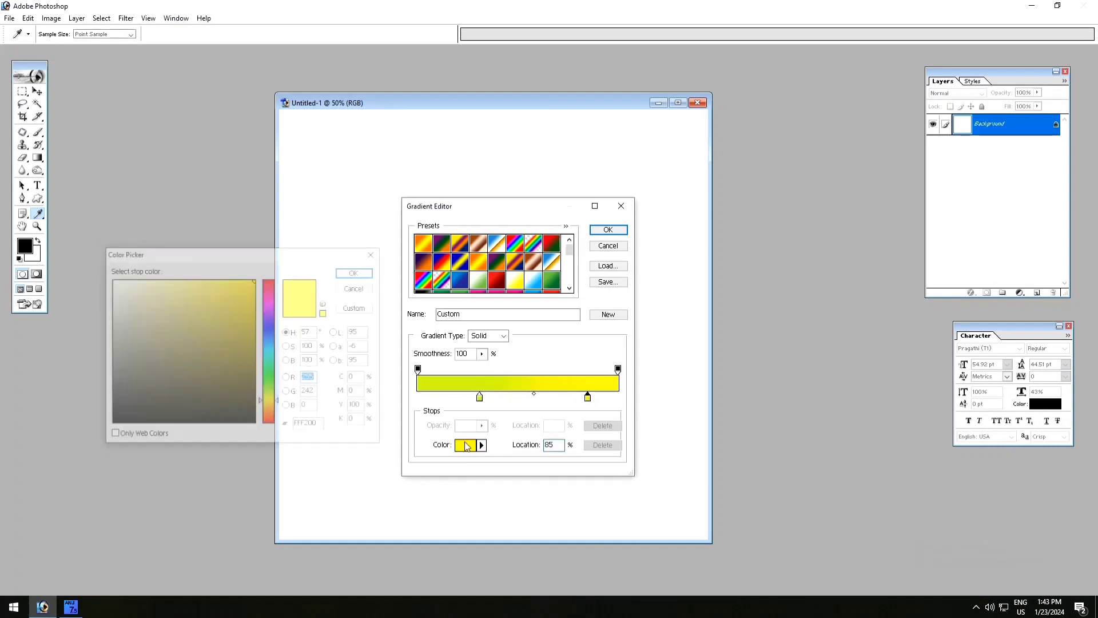
left_click(270, 351)
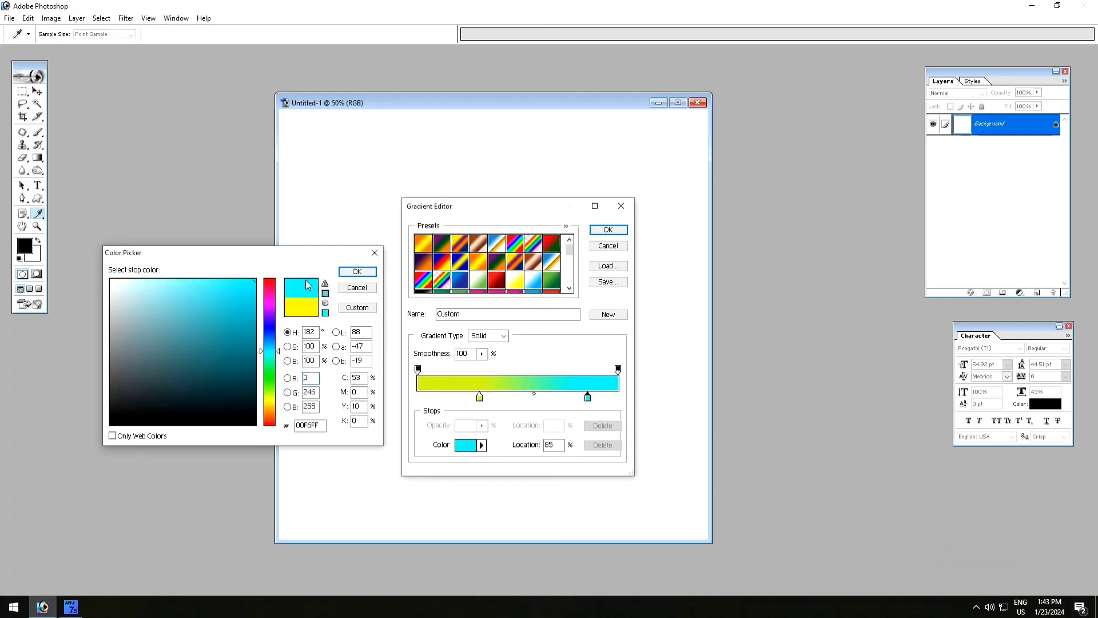
left_click(357, 271)
left_click(618, 230)
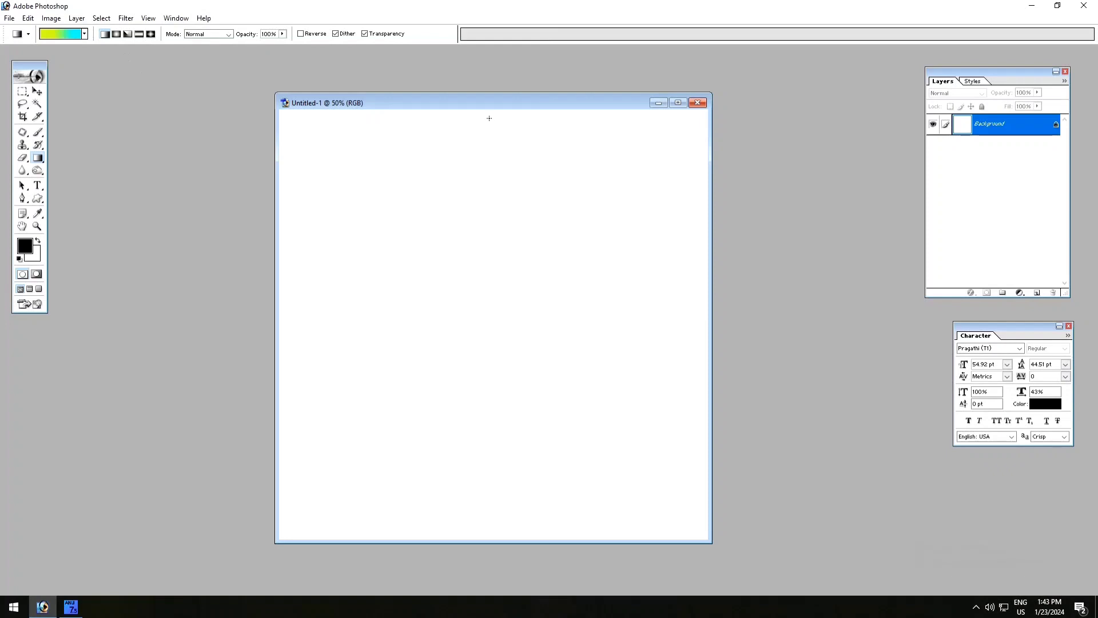
- Try the gradient running from the canvas's top edge down to its bottom, and undo it
left_click_drag(489, 115, 527, 384)
left_click_drag(535, 482, 532, 485)
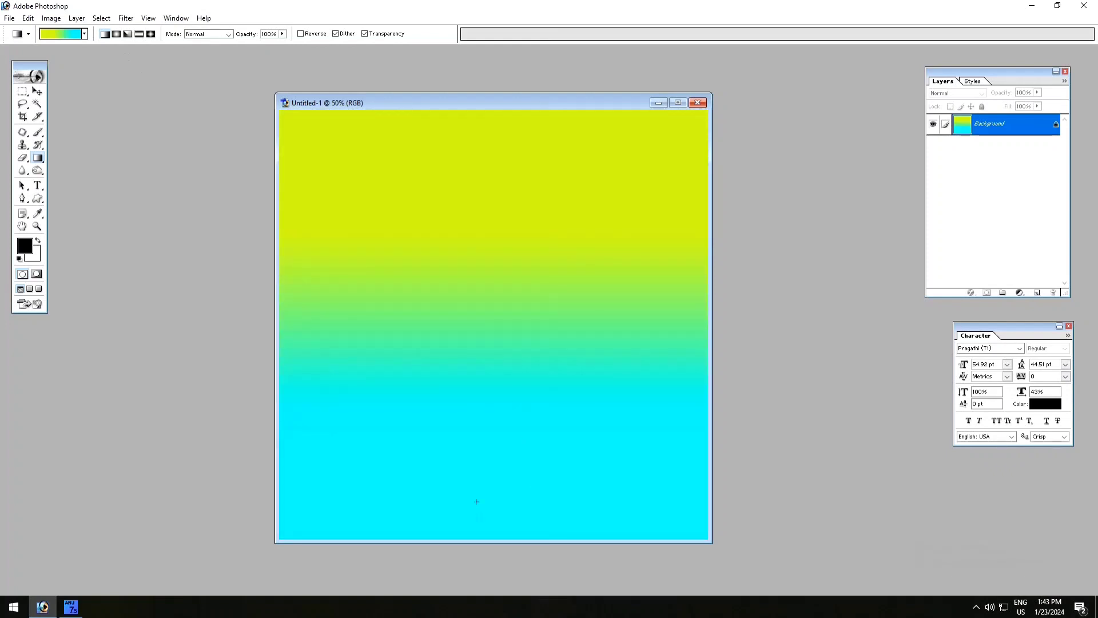
key("ctrl+z")
- Fill the background with a vertical gradient drawn from the canvas's bottom edge up to near its top
left_click_drag(488, 526, 494, 264)
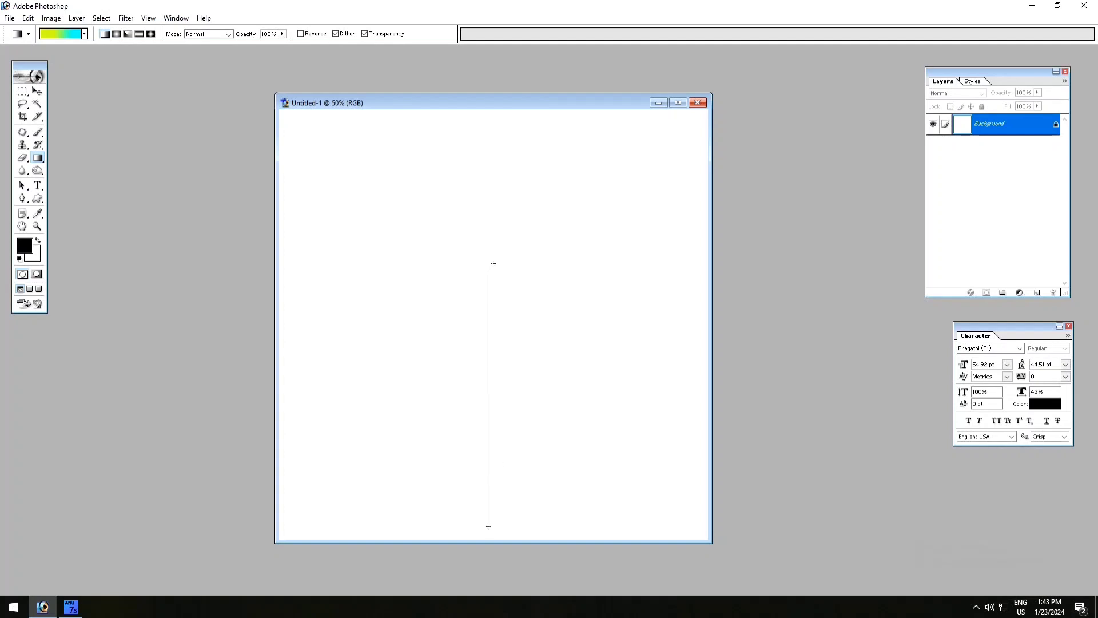
left_click_drag(487, 135, 486, 135)
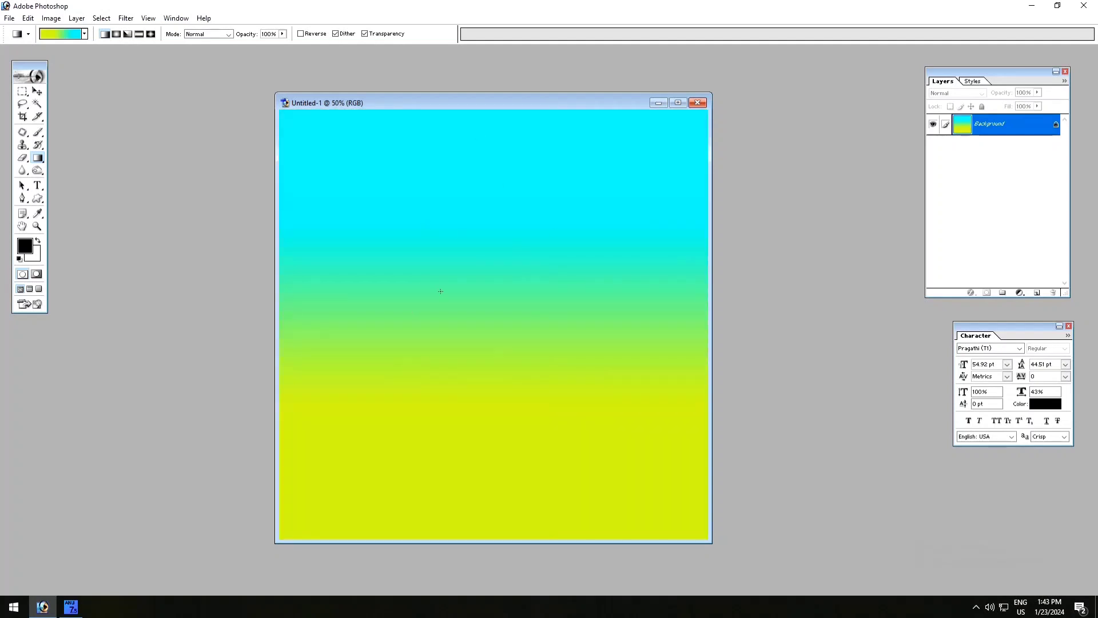
- Select a rectangle slightly inside the canvas edges and add a new layer for the frame
left_click(23, 91)
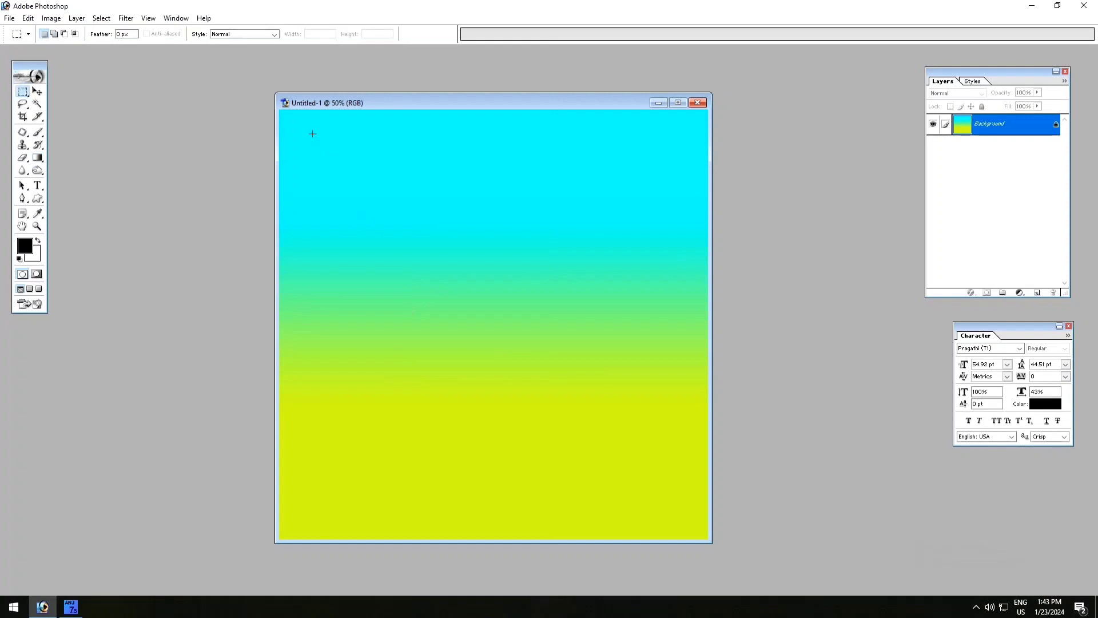
left_click_drag(671, 493, 693, 523)
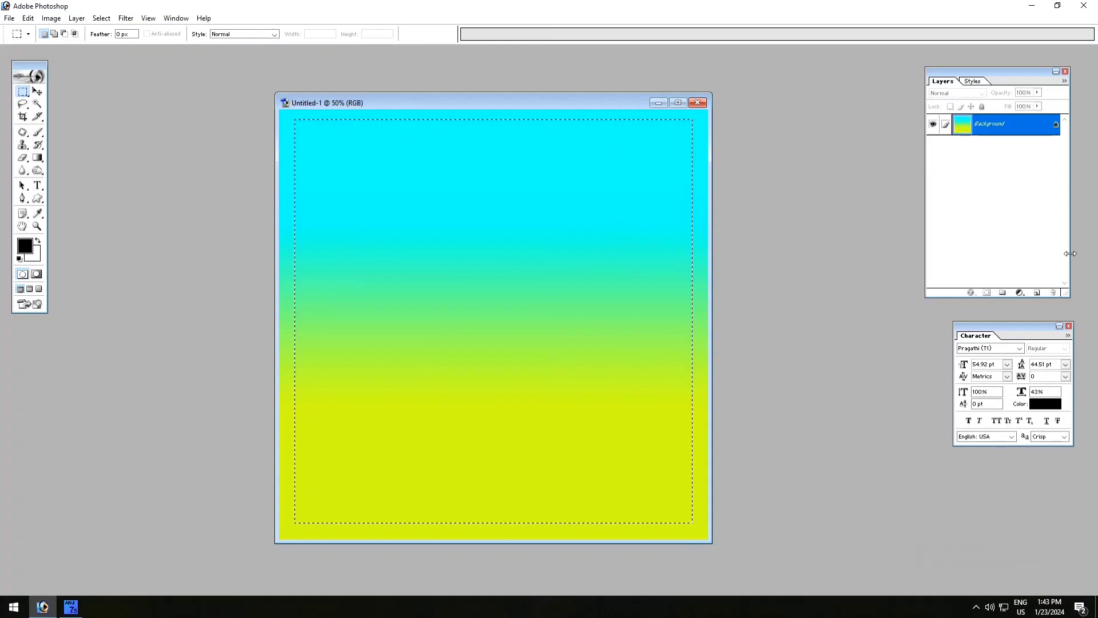
left_click(1036, 292)
- Stroke the rectangular selection with an 8 px white line placed inside, at 100% opacity
left_click(28, 18)
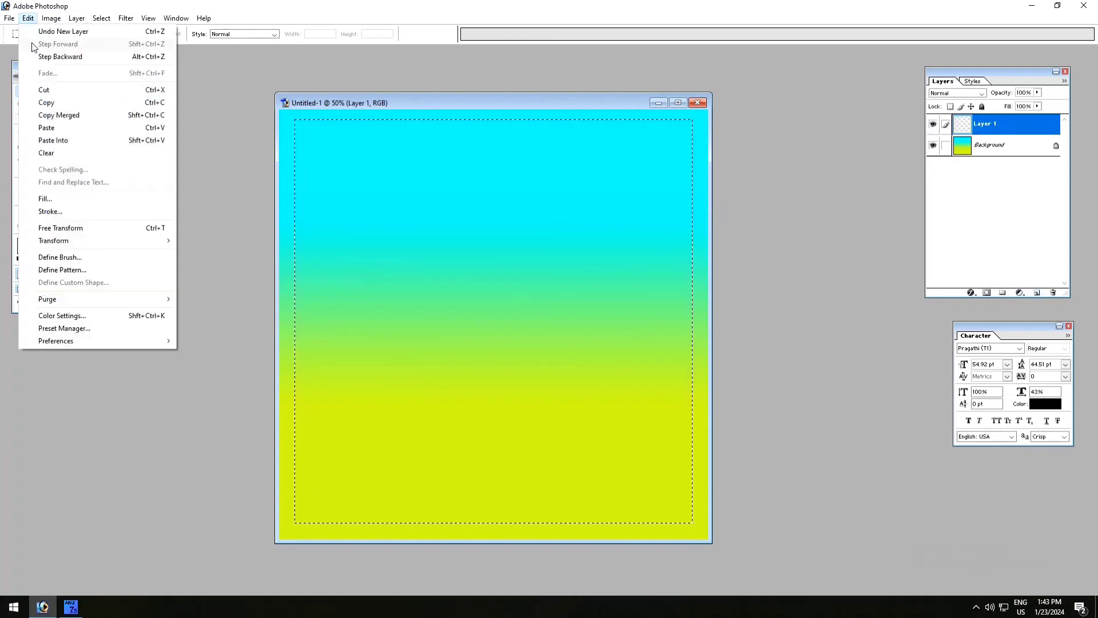
left_click(45, 211)
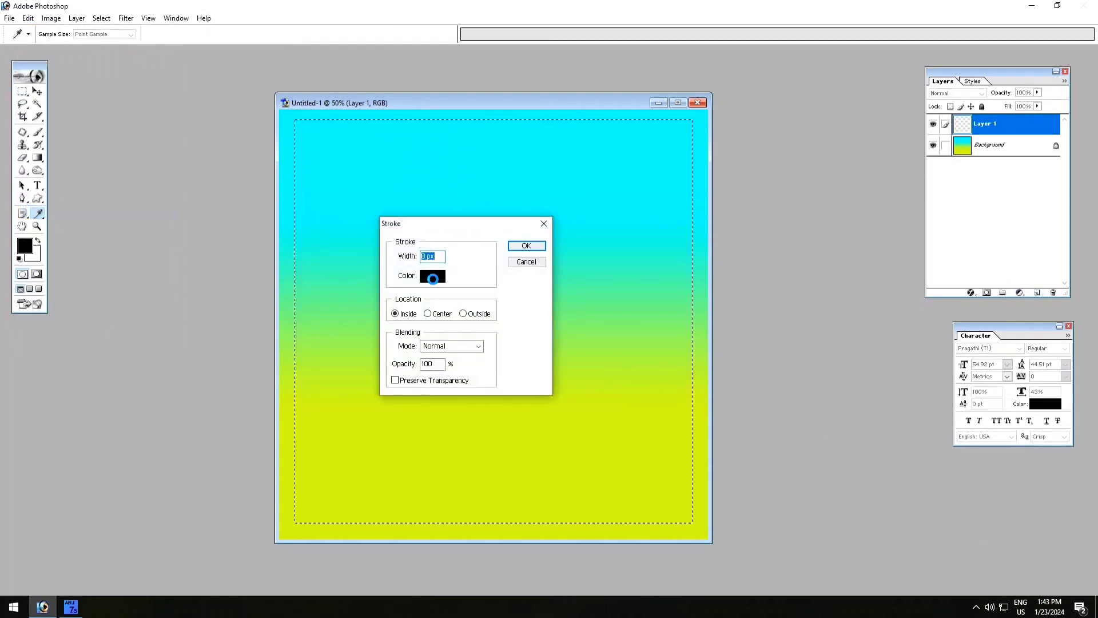
left_click(433, 275)
left_click(111, 280)
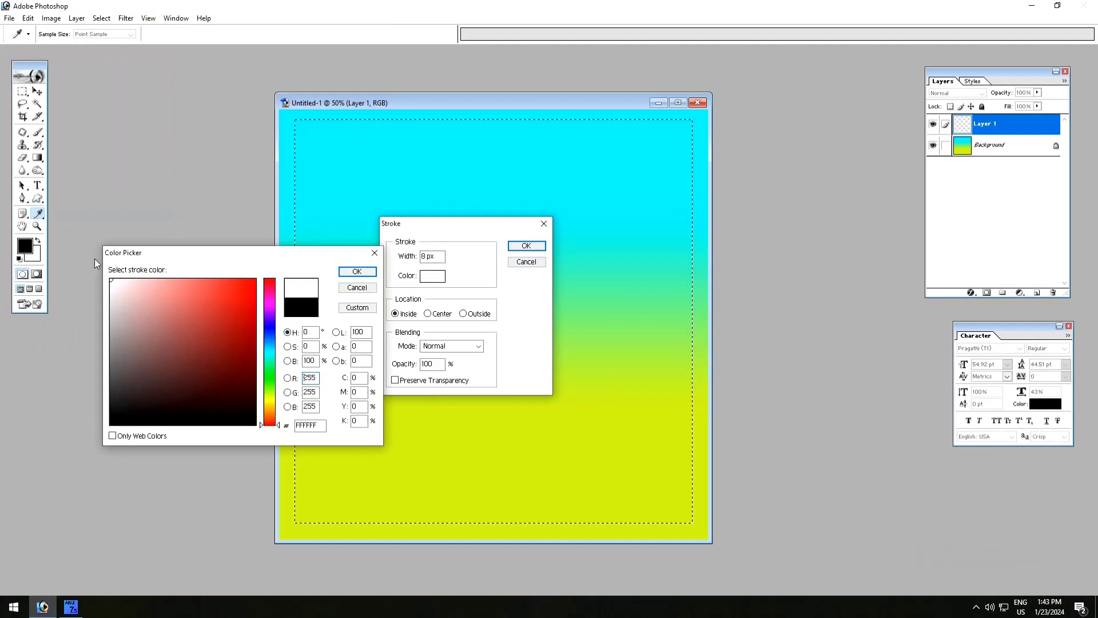
left_click(356, 272)
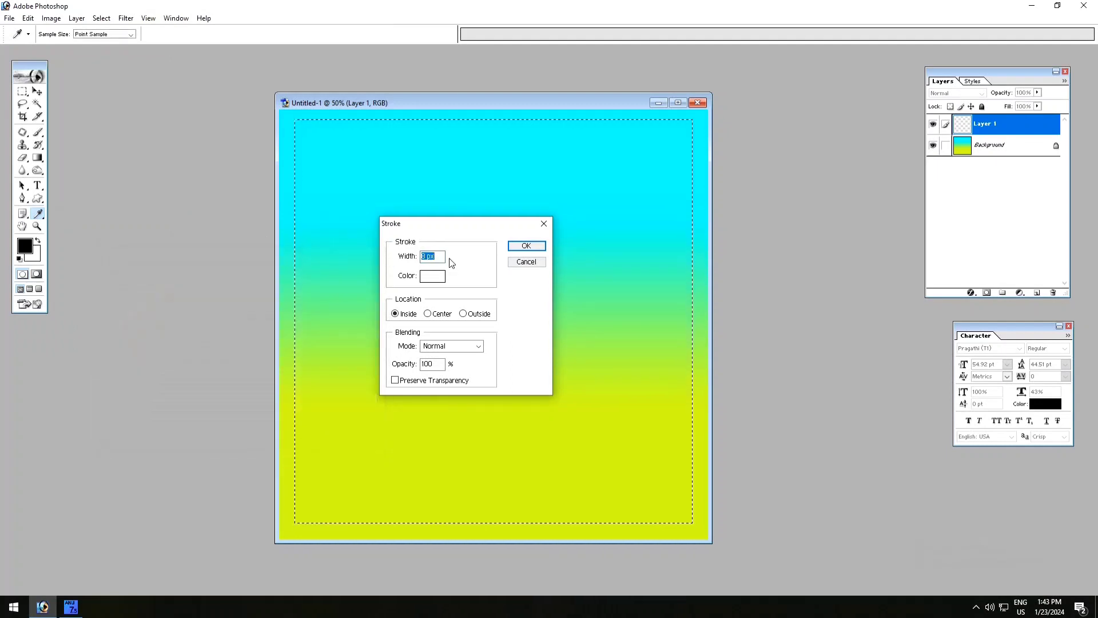
left_click(545, 246)
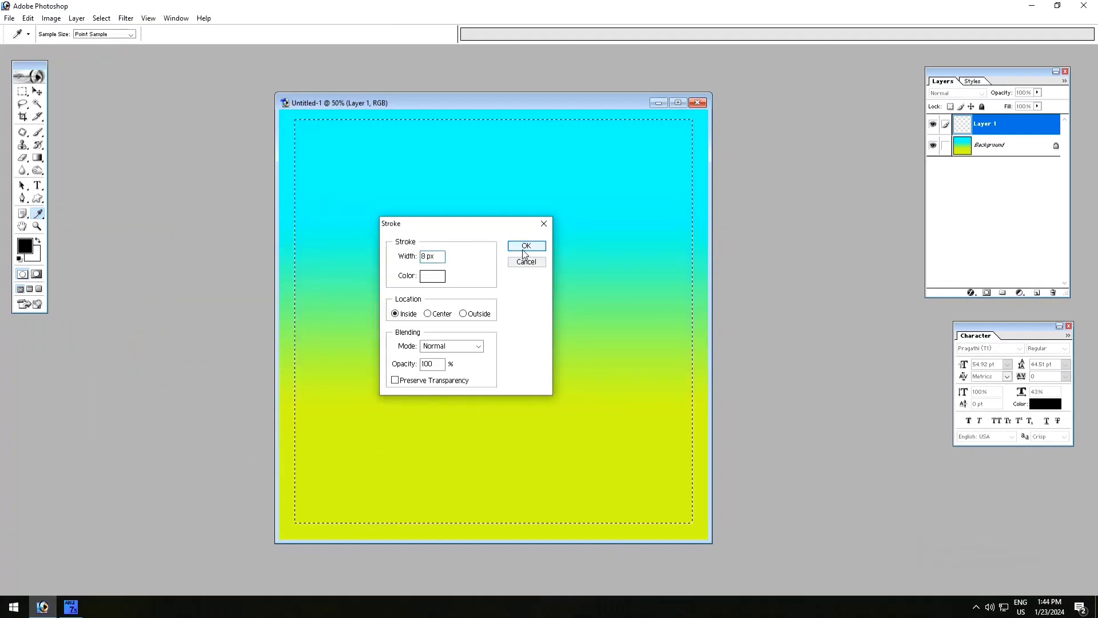
- Remove the selection around the white frame and activate the Move tool
key("m")
left_click(101, 18)
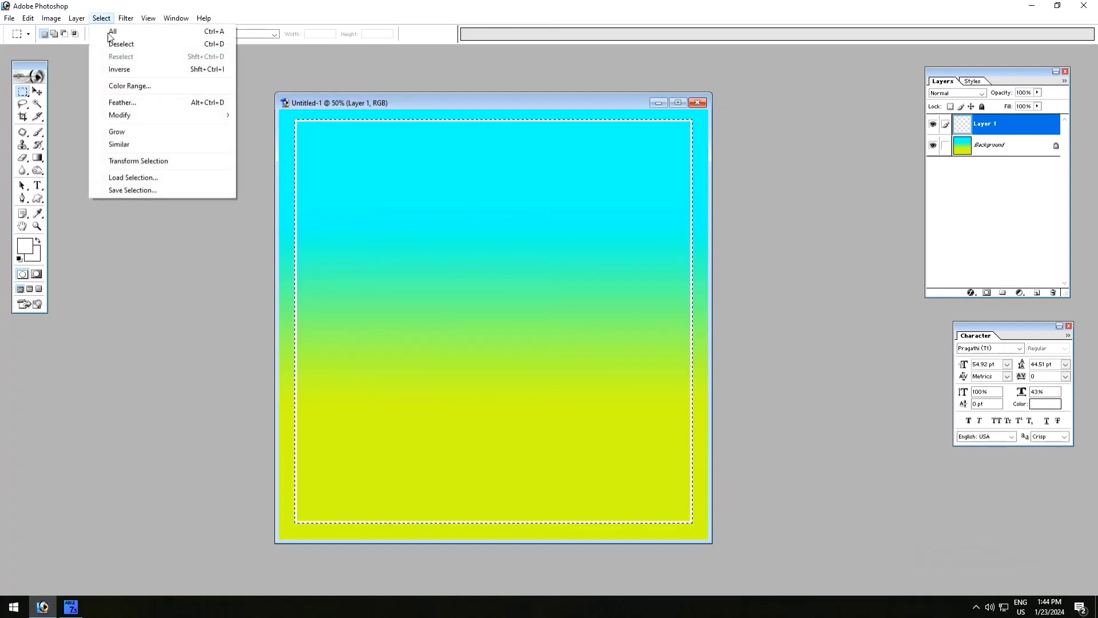
left_click(111, 46)
left_click(37, 91)
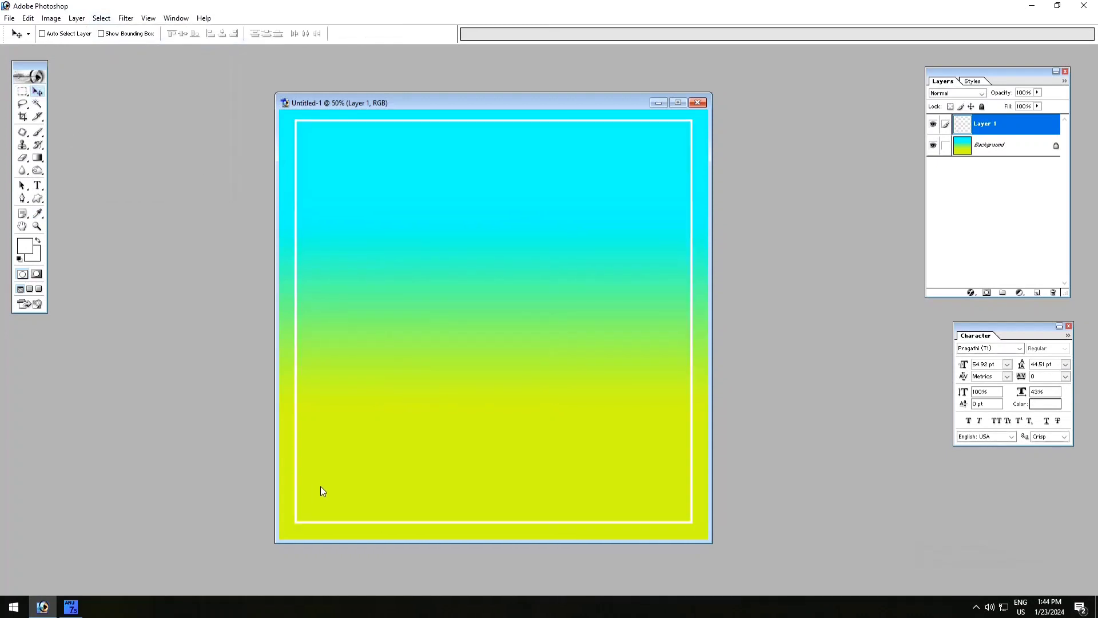
- Open Google Chrome, search Google for "shining background" and show the image results
left_click(14, 606)
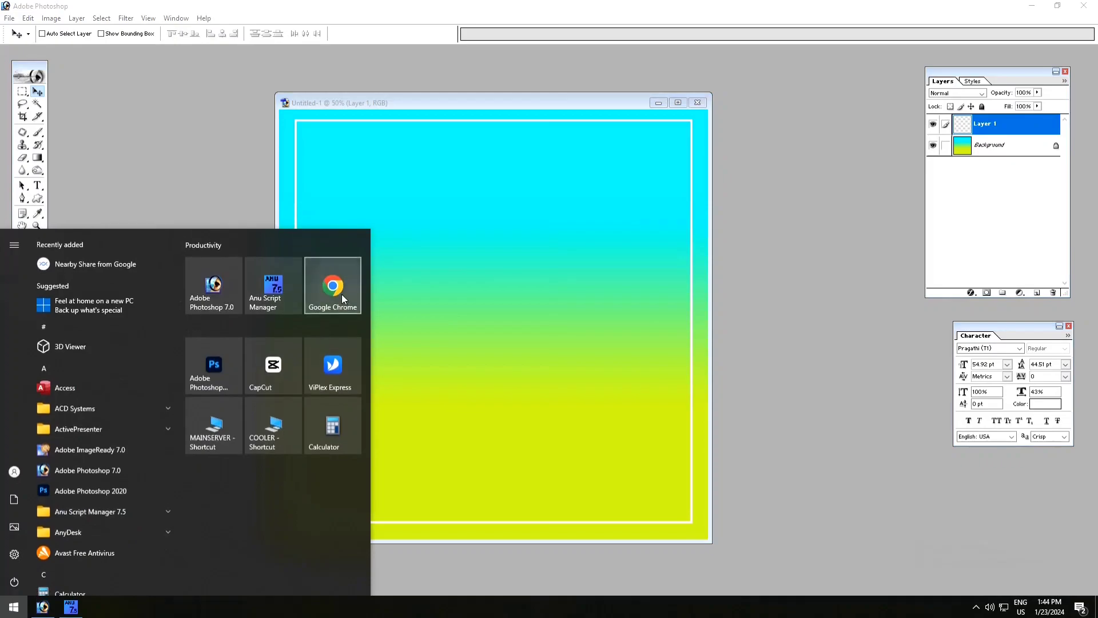
left_click(342, 294)
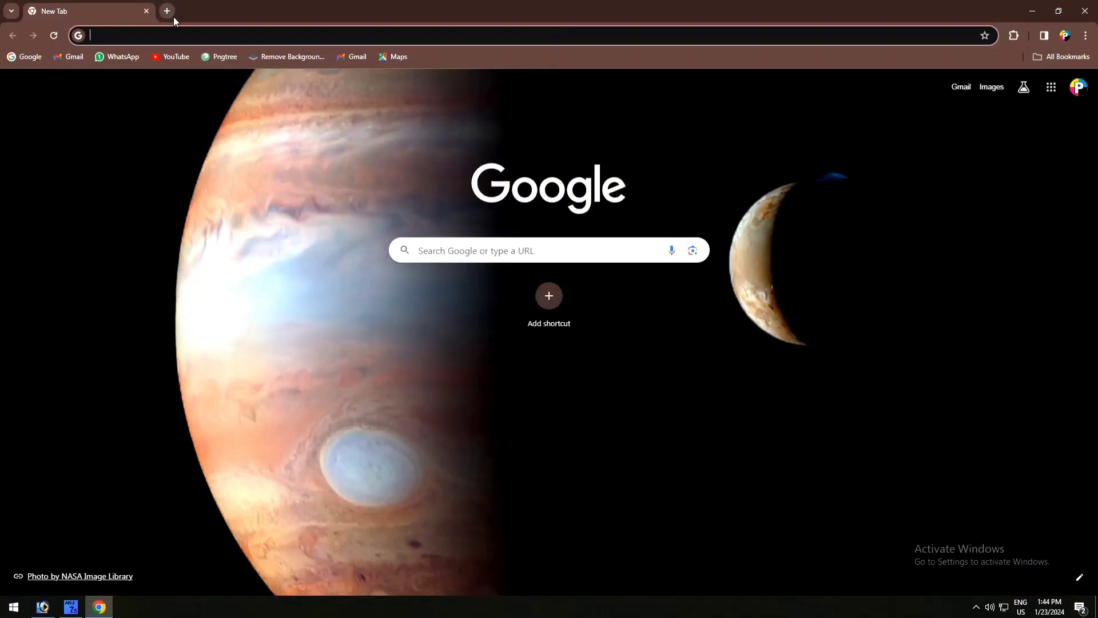
left_click(435, 249)
type("shining background")
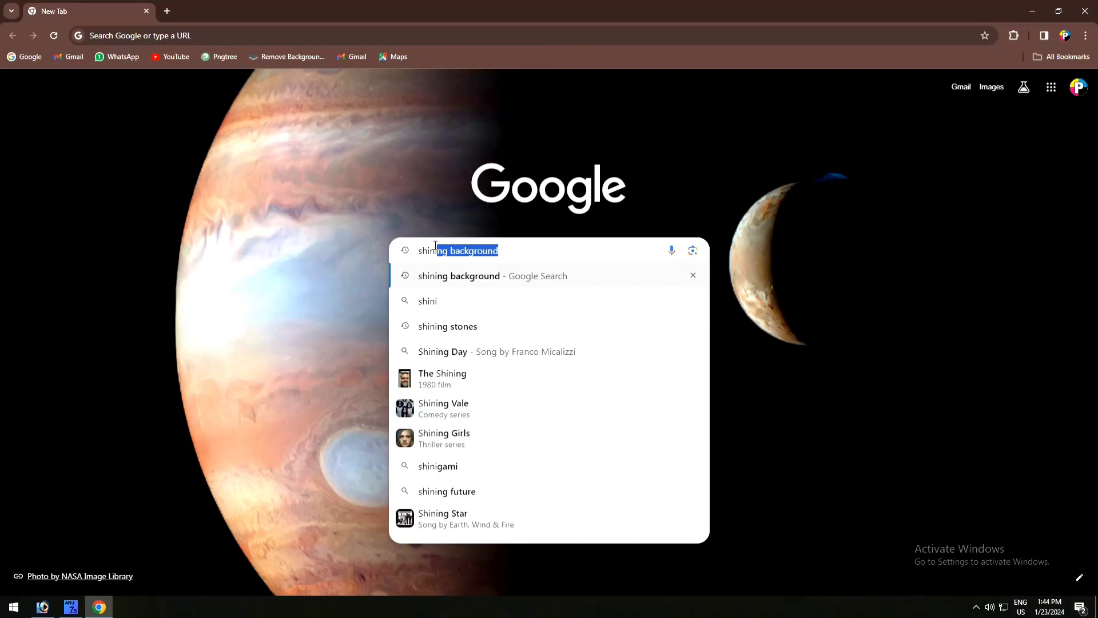
left_click(463, 277)
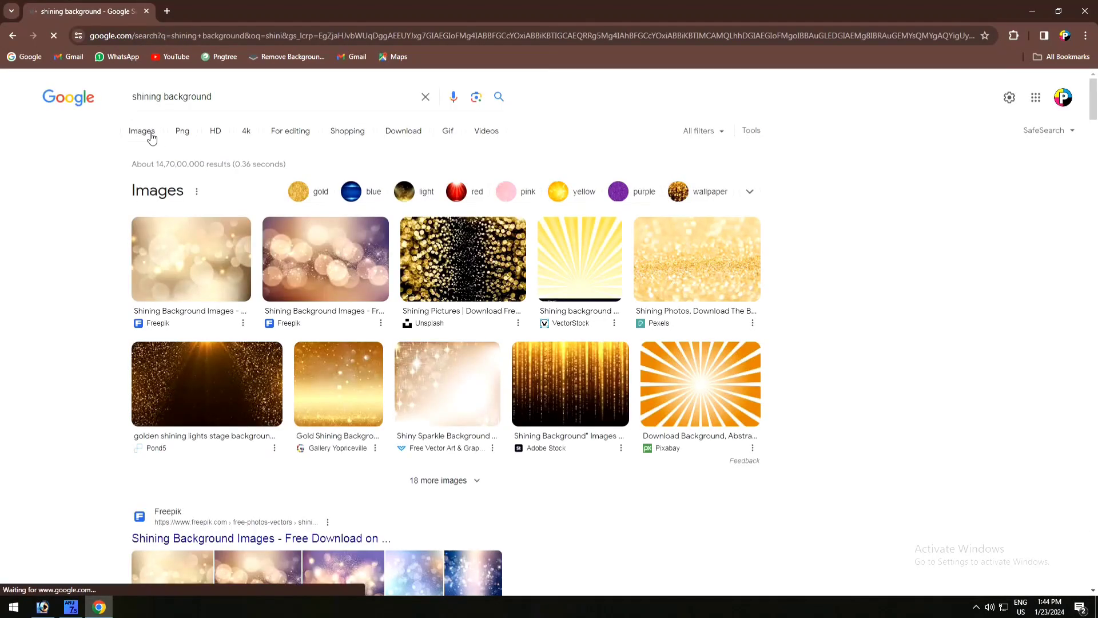
left_click(151, 138)
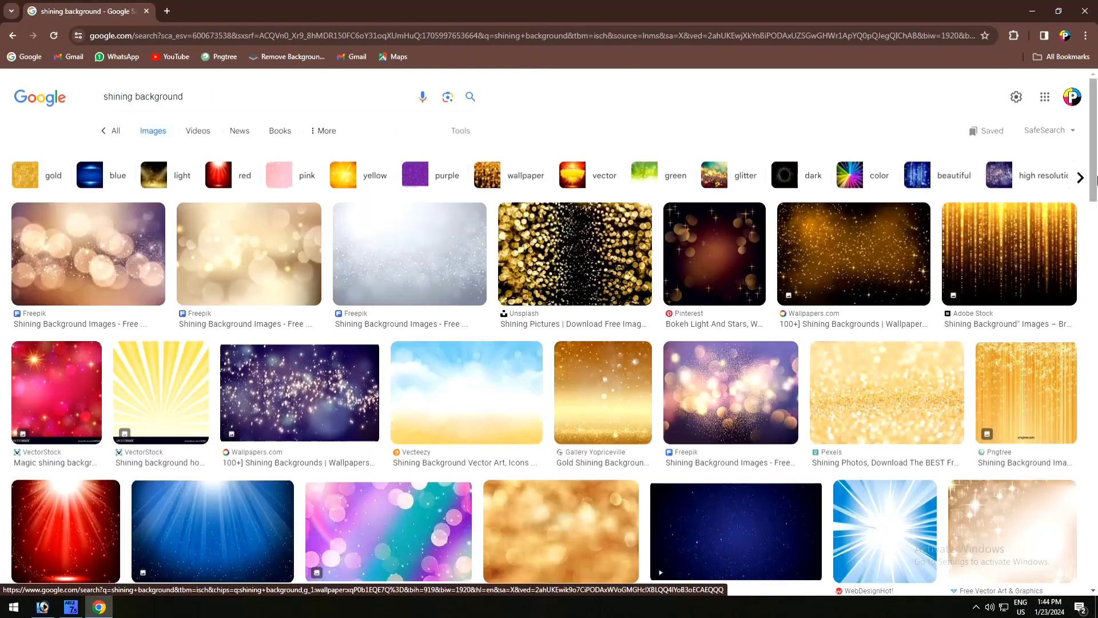
- Find the Freepik image of a shining star light on a transparent background in the results and copy it
left_click_drag(1094, 165, 1096, 299)
left_click(855, 341)
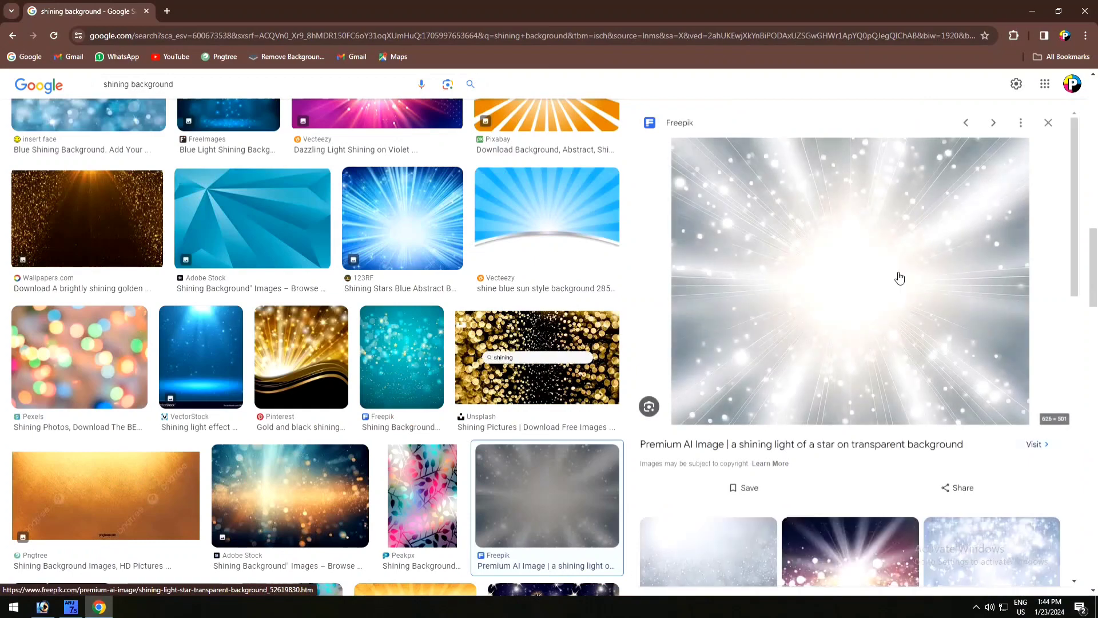
right_click(834, 224)
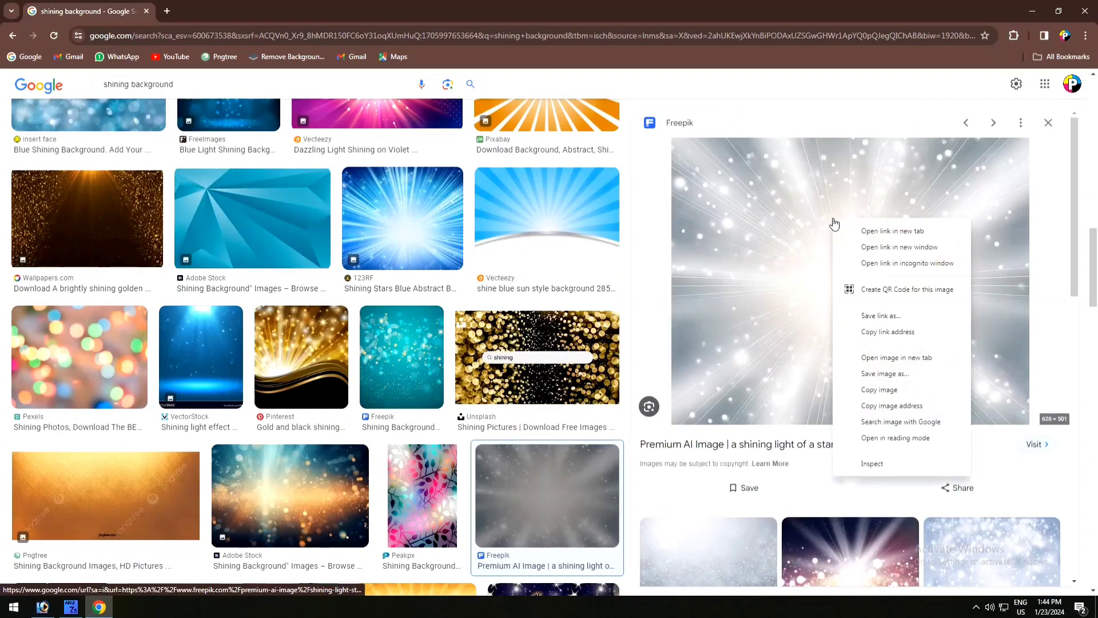
left_click(876, 393)
- Switch to Photoshop, paste the copied shining light image, and resize it to span the full canvas width from the upper edge
left_click(42, 606)
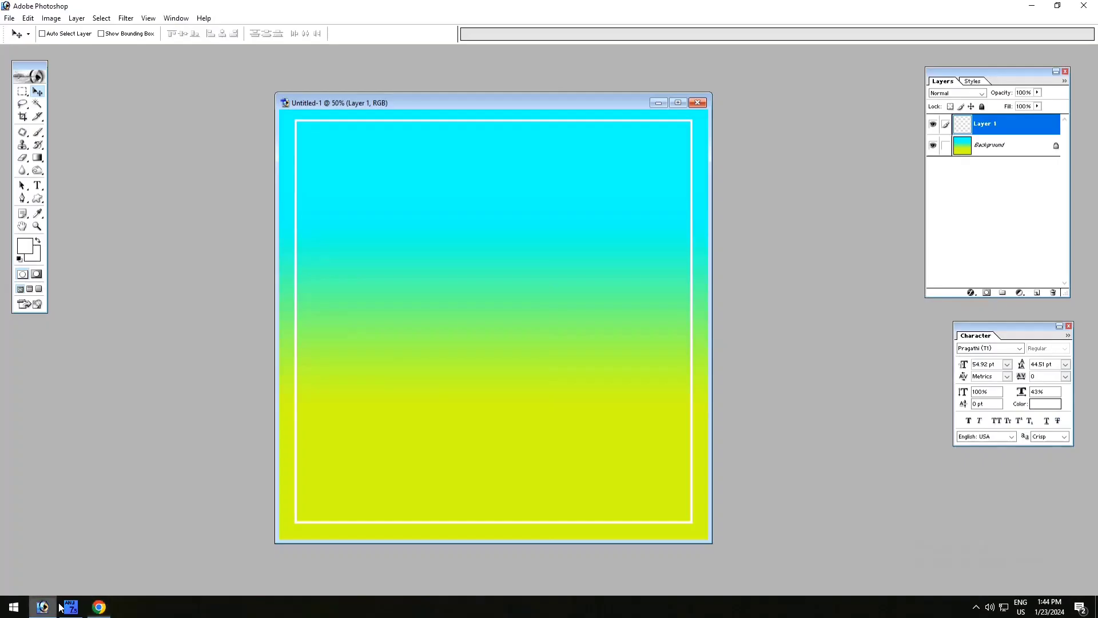
key("ctrl+v")
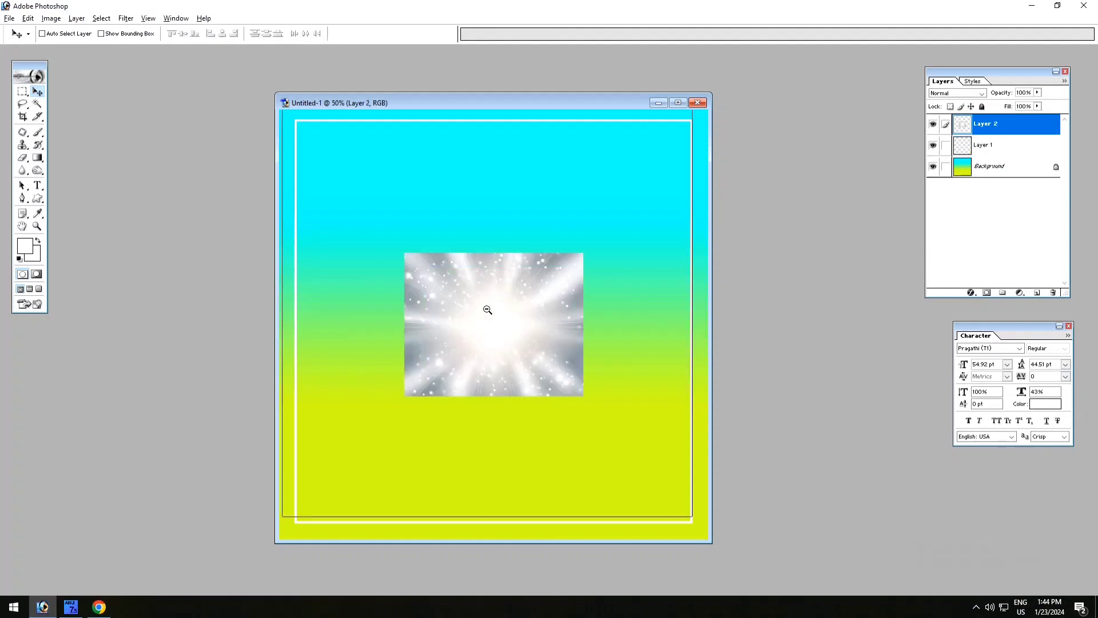
key("ctrl+minus")
left_click_drag(515, 344, 595, 377)
key("ctrl+t")
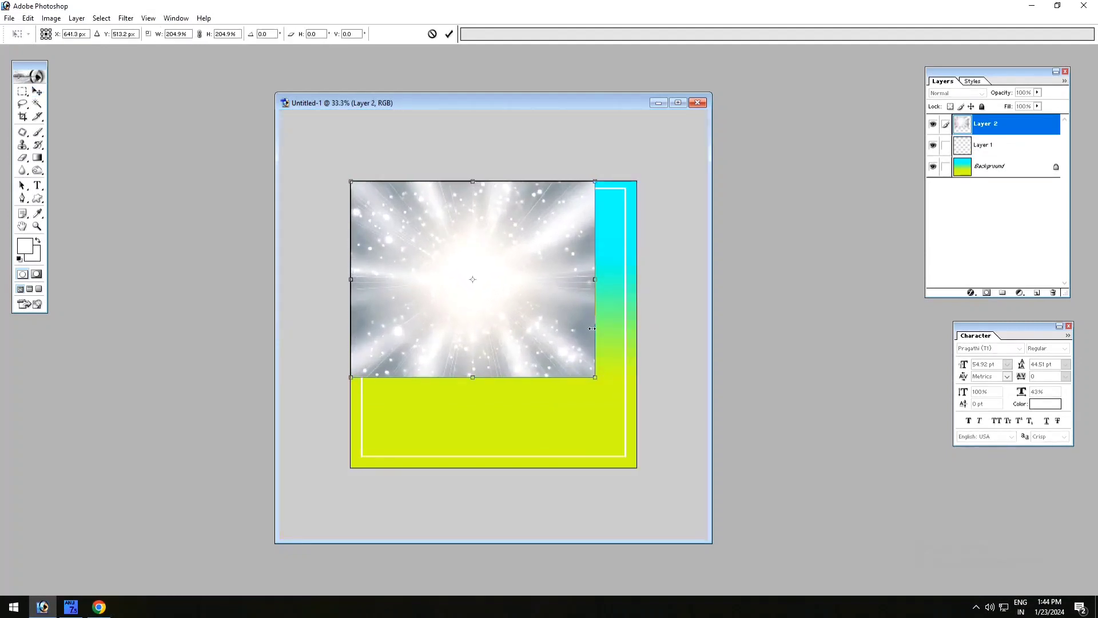
left_click_drag(592, 329, 633, 325)
key("Return")
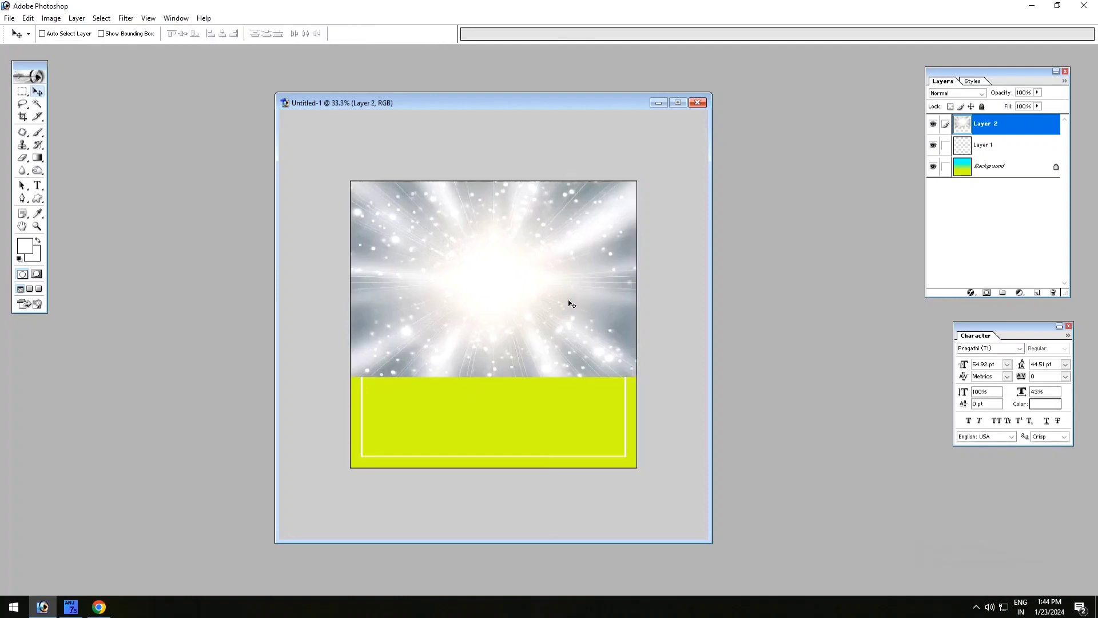
- Place the shining light layer beneath the white frame layer and set its blending mode to Multiply
key("ctrl+bracketleft")
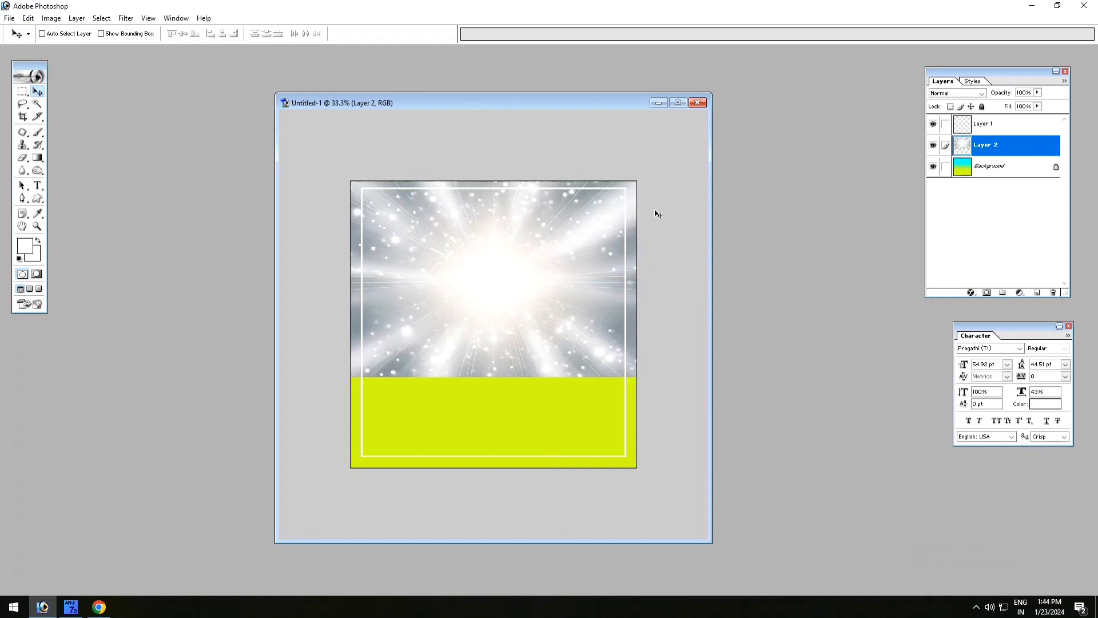
left_click(971, 96)
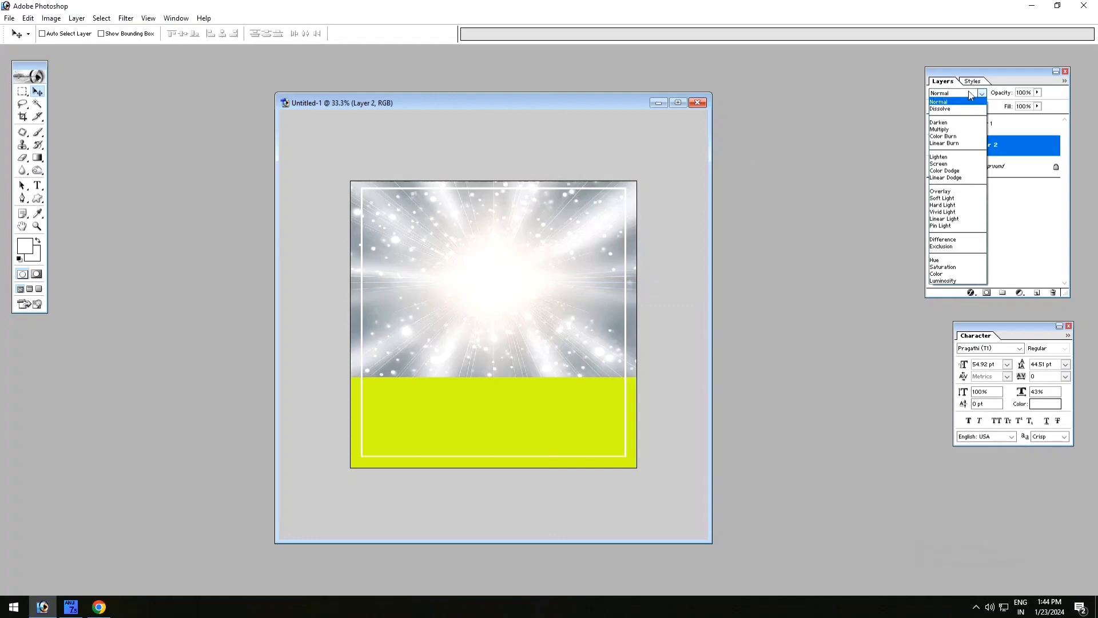
left_click(939, 129)
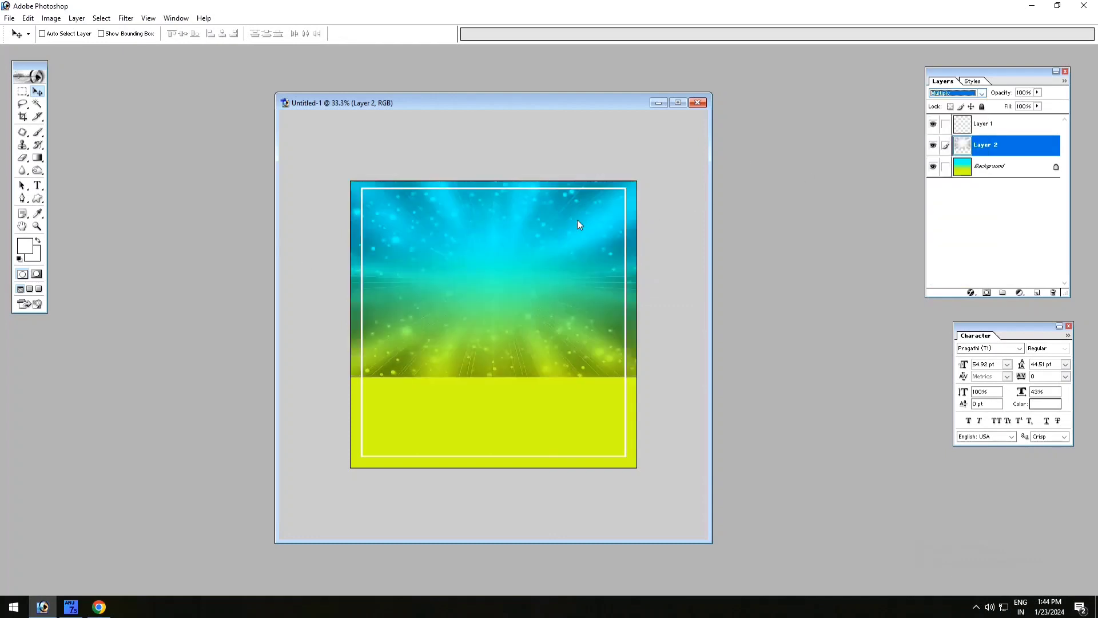
left_click(492, 253)
- Erase the lower part of the shining light layer with the large soft Eraser so it fades into the gradient
left_click(22, 158)
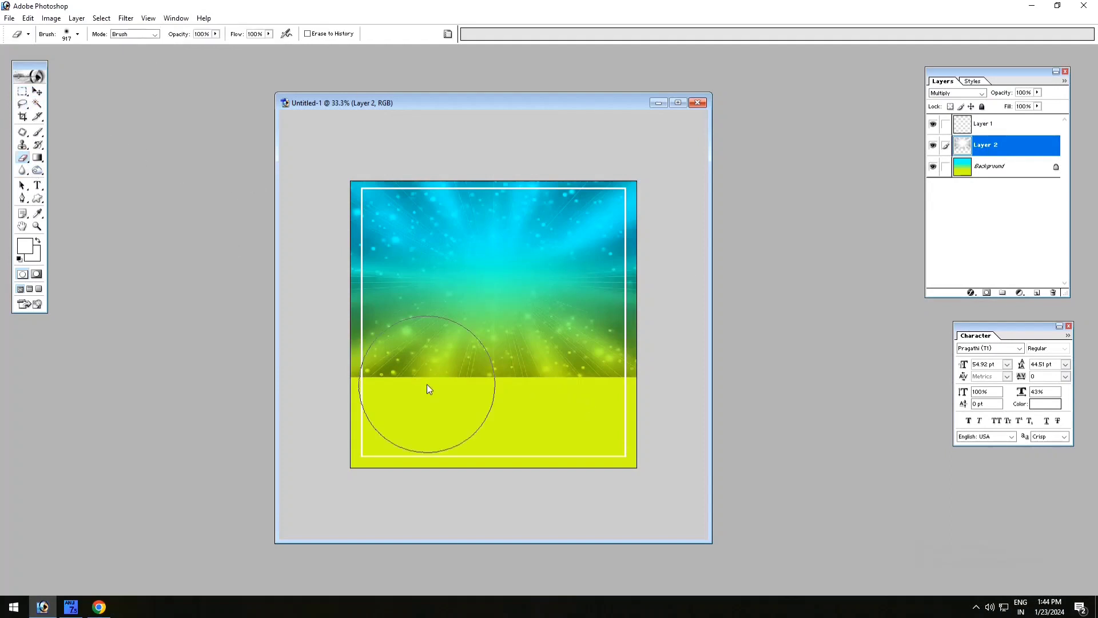
mouse_move(343, 366)
left_mouse_down()
mouse_move(647, 389)
mouse_move(598, 405)
mouse_move(611, 415)
mouse_move(345, 420)
left_mouse_up()
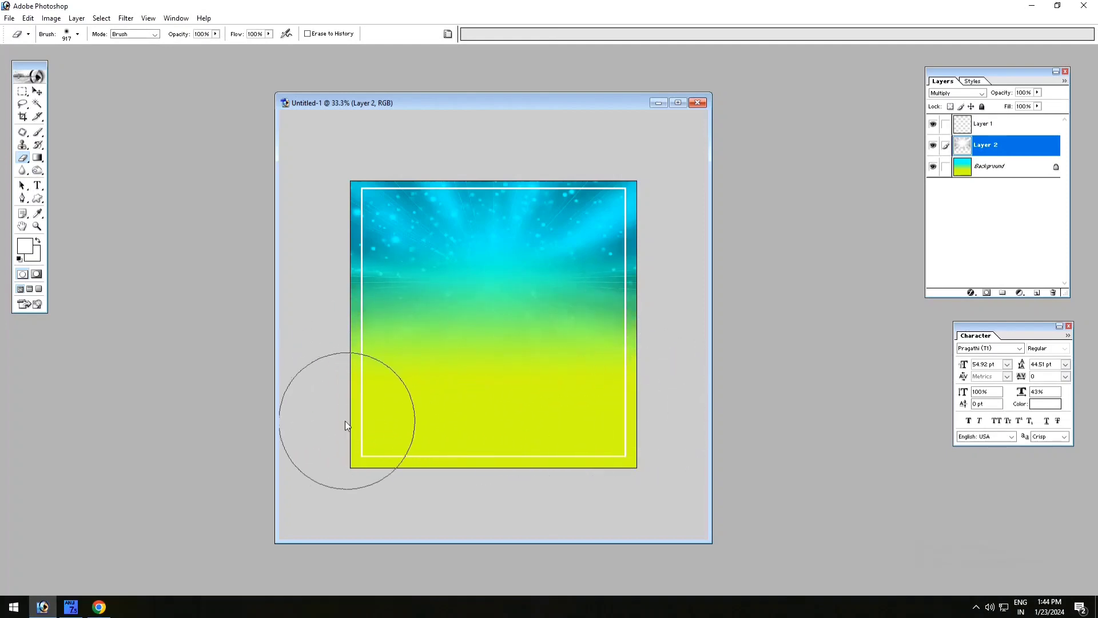
left_click(36, 91)
- Open the Happy Republic Day PNG image from the Downloads folder
double_click(193, 124)
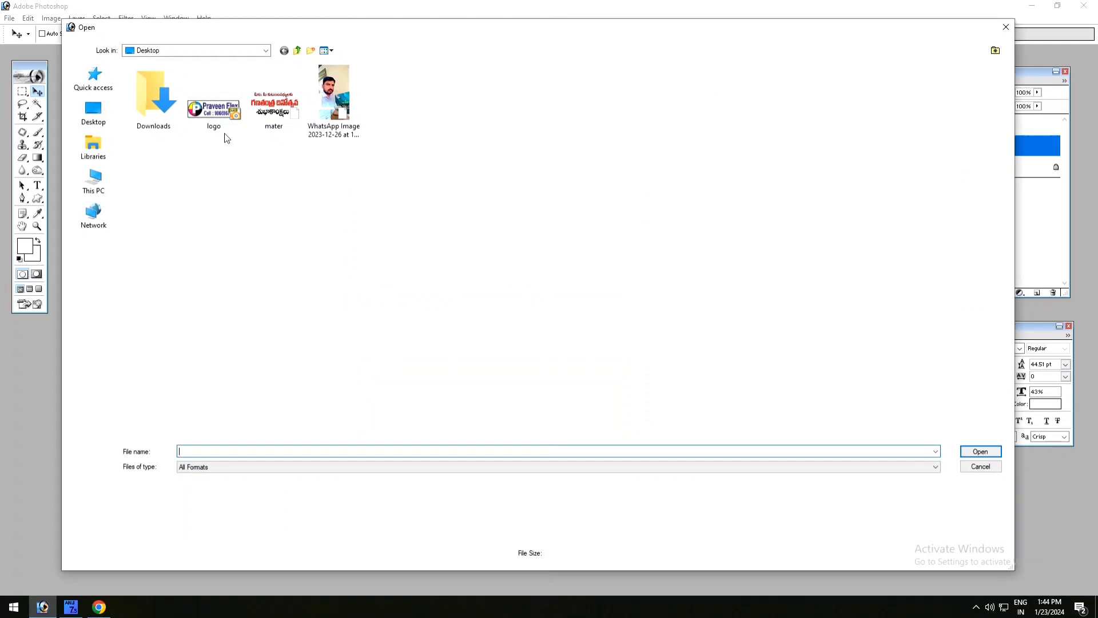
double_click(148, 119)
left_click(151, 118)
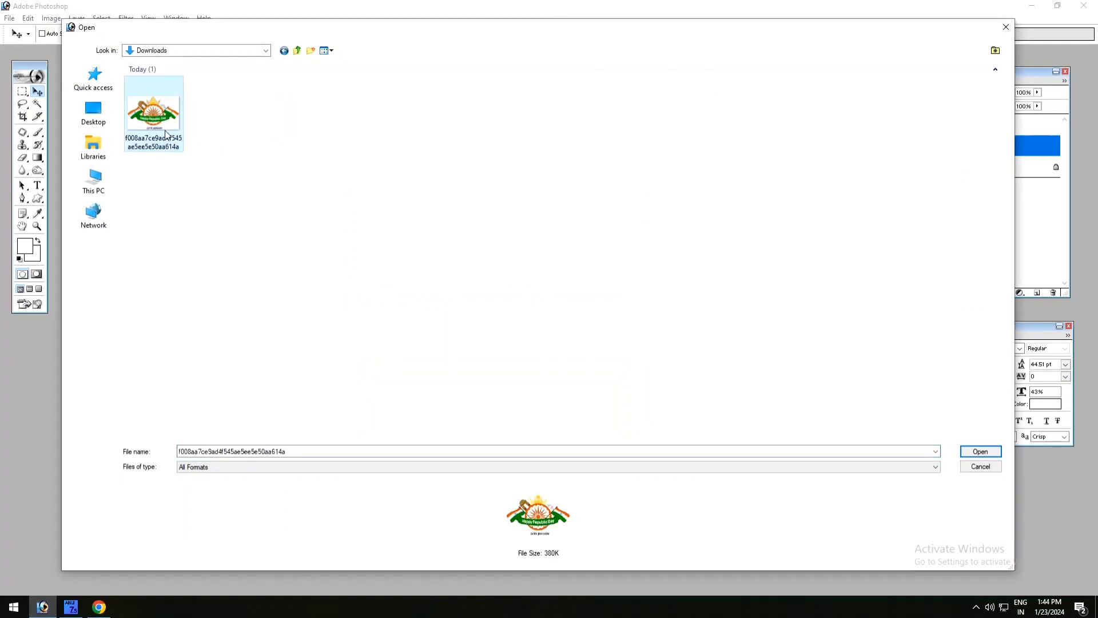
left_click(980, 452)
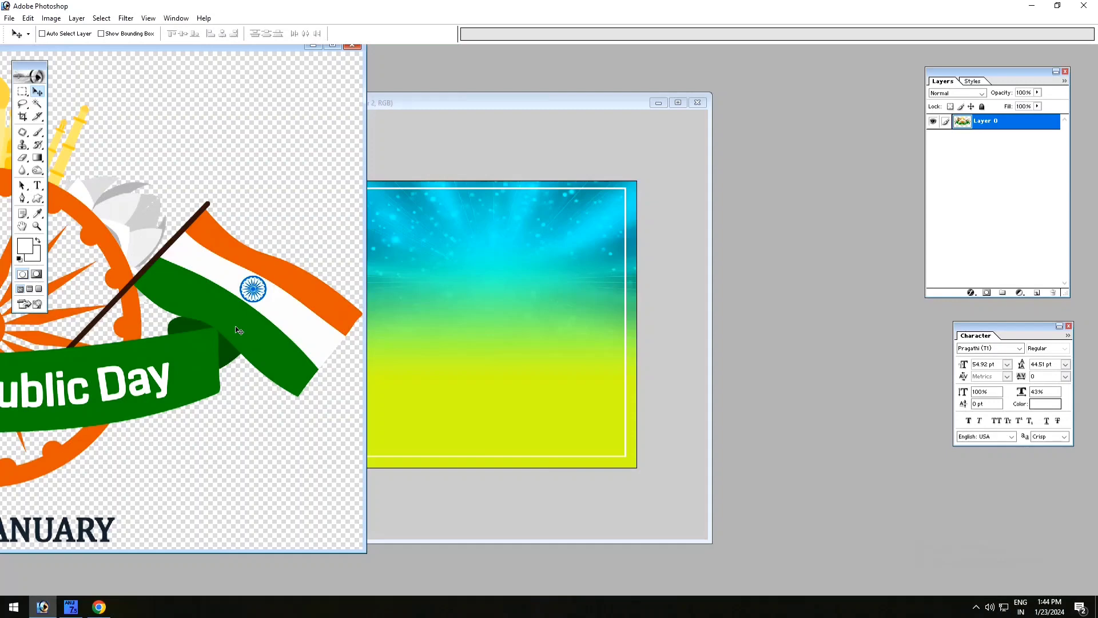
- Copy the Happy Republic Day artwork into the 5 x 5 inch composition, close its source file and maximize the composition
left_click_drag(237, 329, 584, 296)
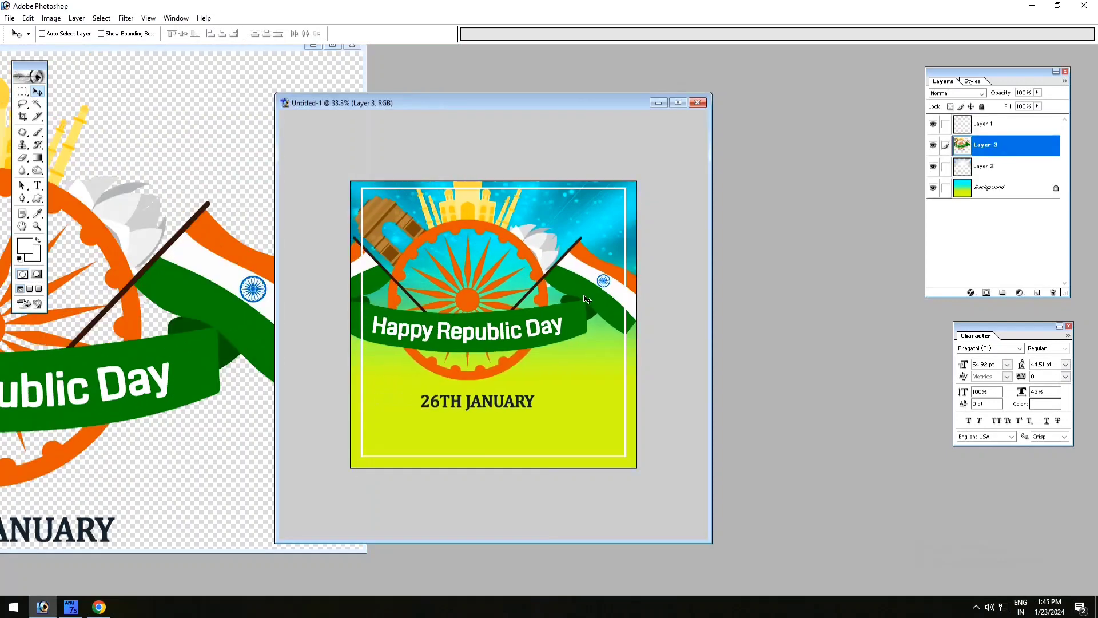
left_click(352, 45)
left_click(678, 102)
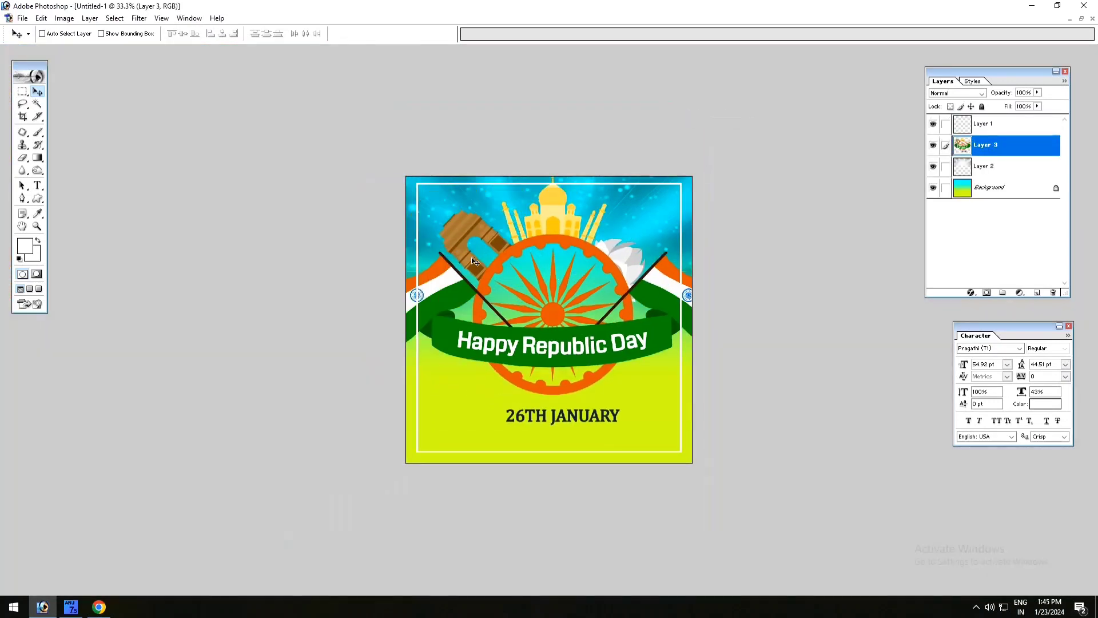
- Scale down the Republic Day artwork with Free Transform and center it inside the upper half of the white frame
key("ctrl+t")
left_click_drag(362, 428, 429, 377)
left_click_drag(524, 346, 522, 329)
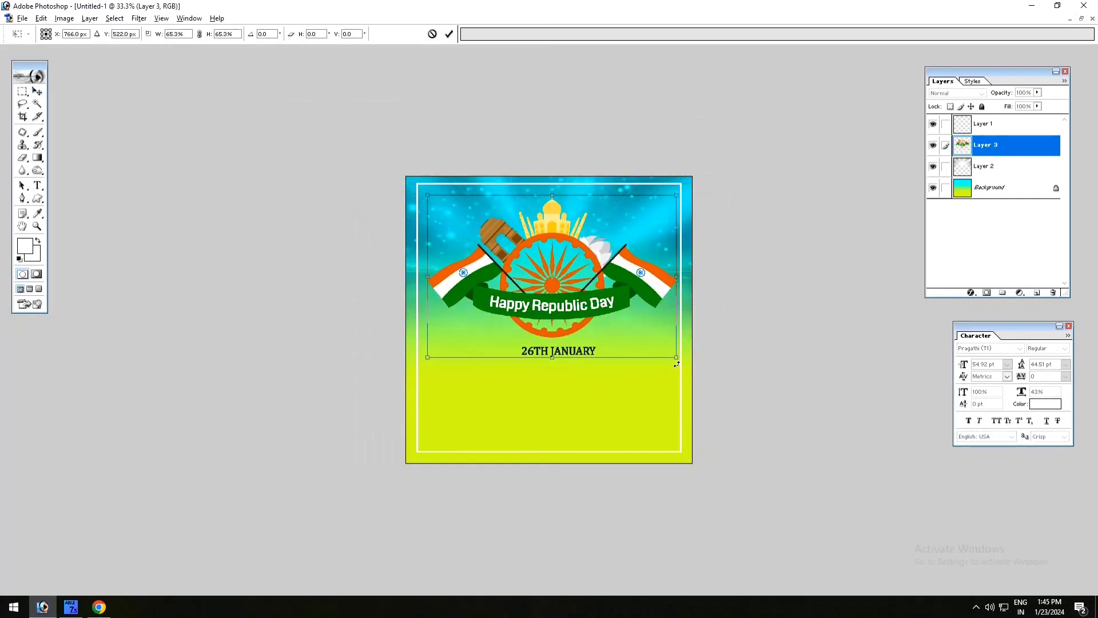
left_click_drag(677, 363, 668, 355)
key("Return")
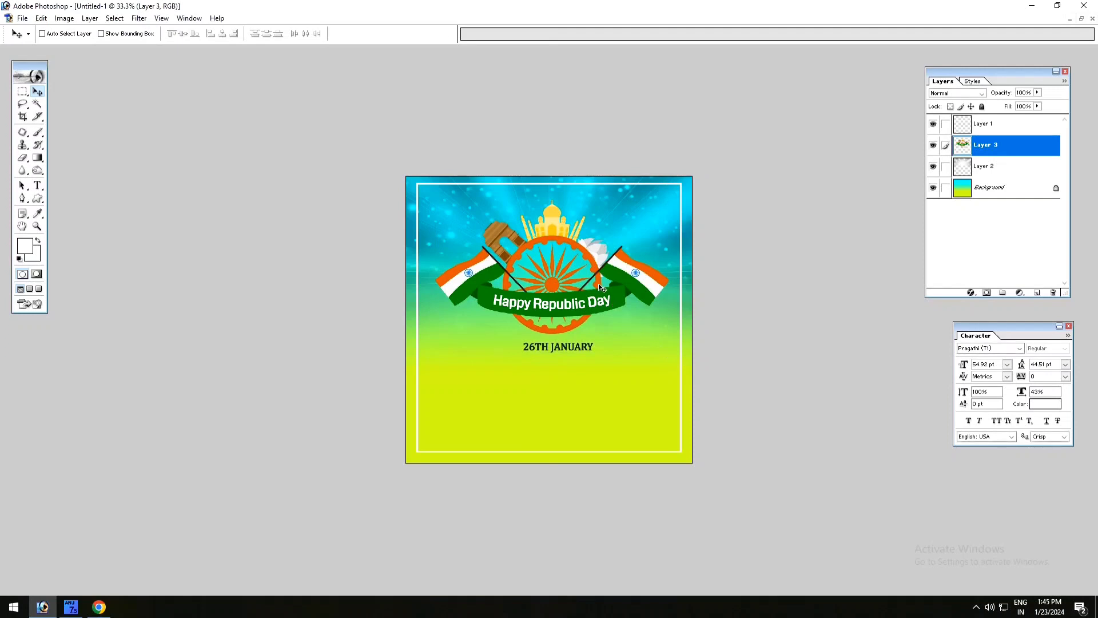
key("ctrl+plus")
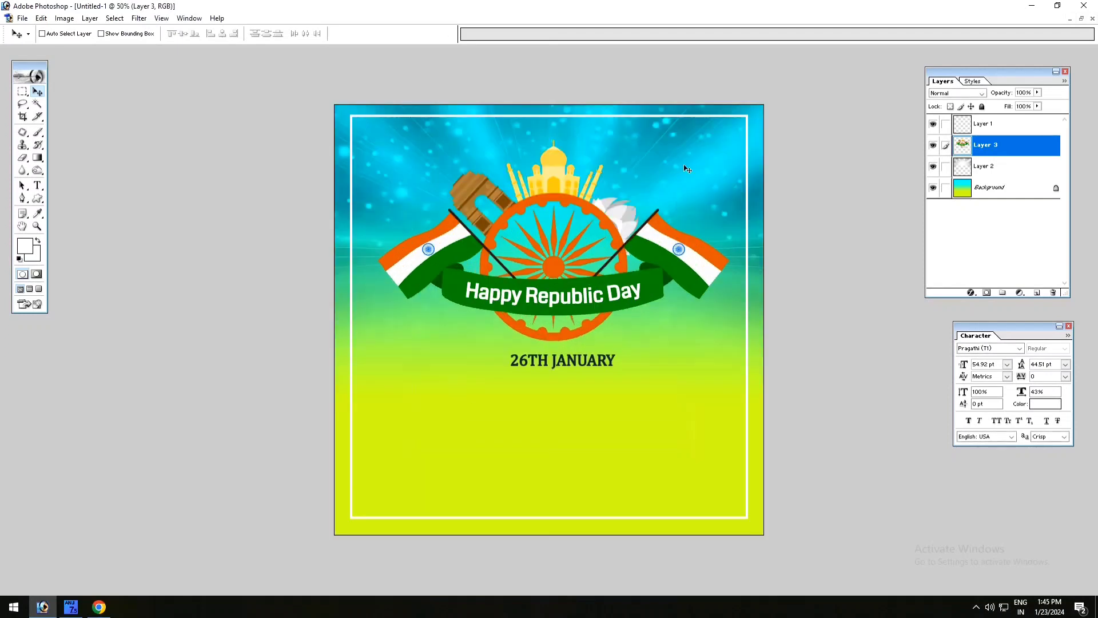
- Select the white frame layer and lower its upper edge slightly with Free Transform
right_click(748, 116)
left_click(766, 124)
key("ctrl+t")
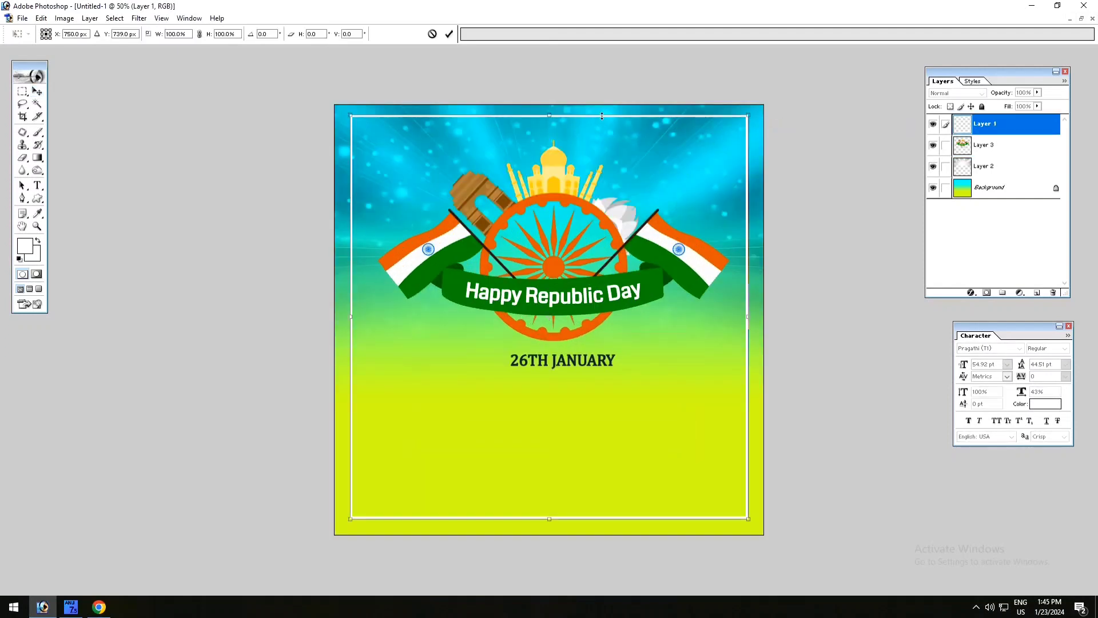
left_click_drag(604, 117, 604, 122)
key("Return")
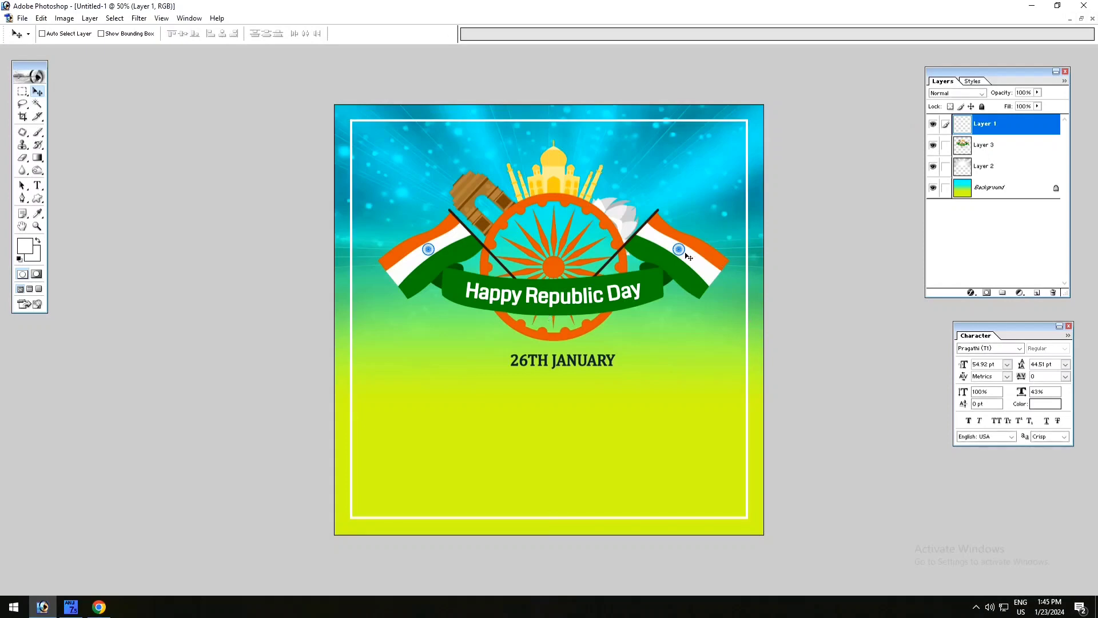
- Select the Republic Day artwork layer and nudge it slightly upward
right_click(688, 256)
left_click(693, 268)
key("shift+Up")
- Adjust the Republic Day artwork's brightness to +11 and contrast to +18
left_click(72, 20)
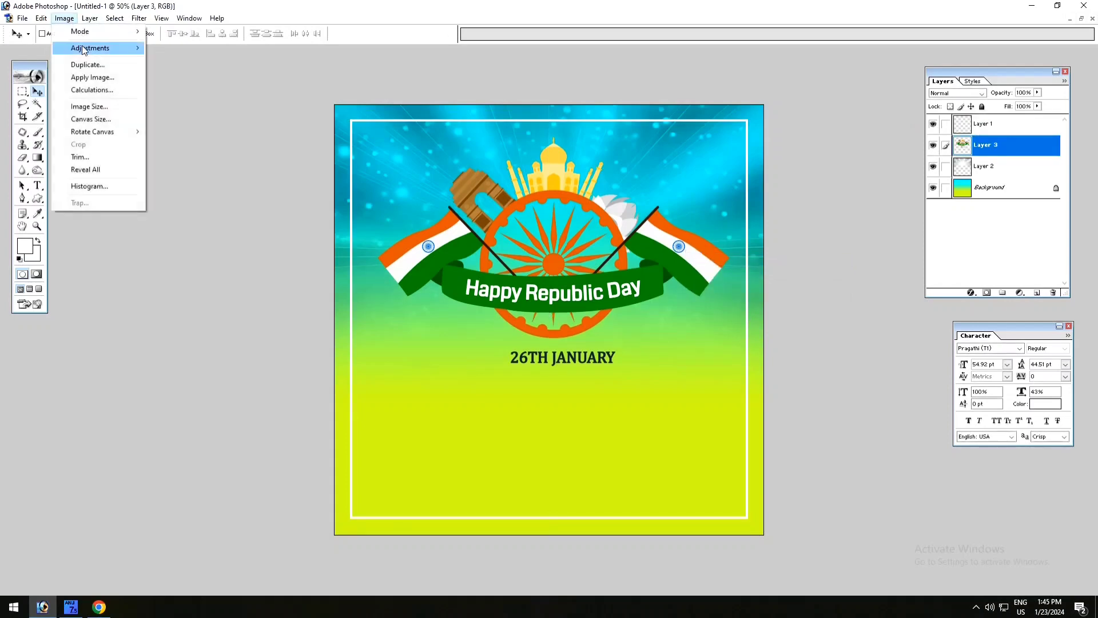
mouse_move(85, 50)
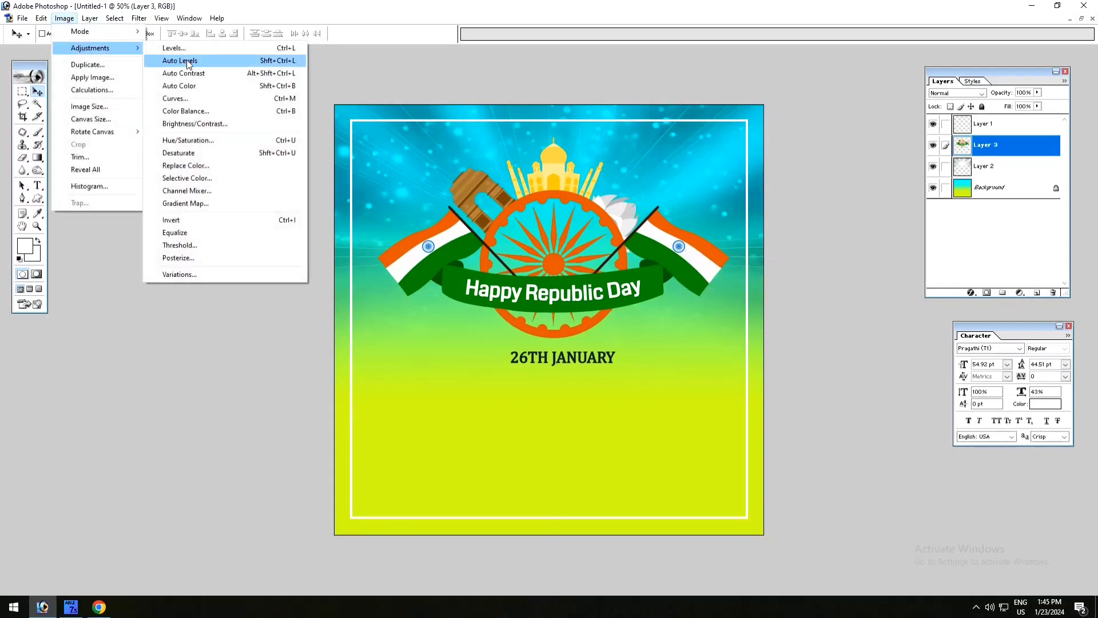
left_click(195, 124)
left_click_drag(574, 134, 583, 134)
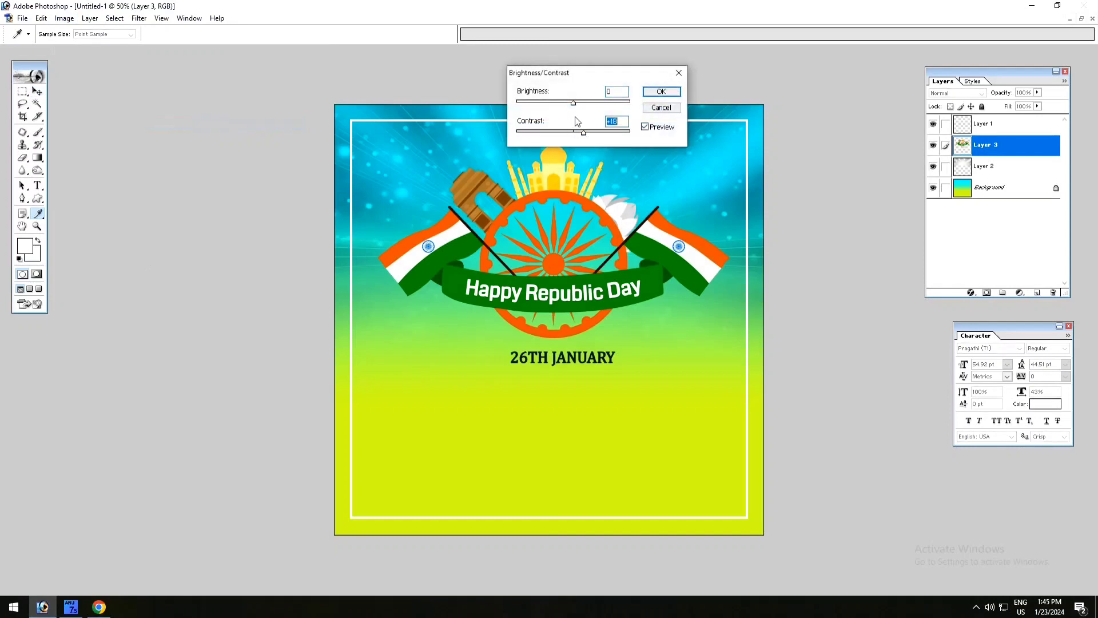
left_click(658, 92)
key("v")
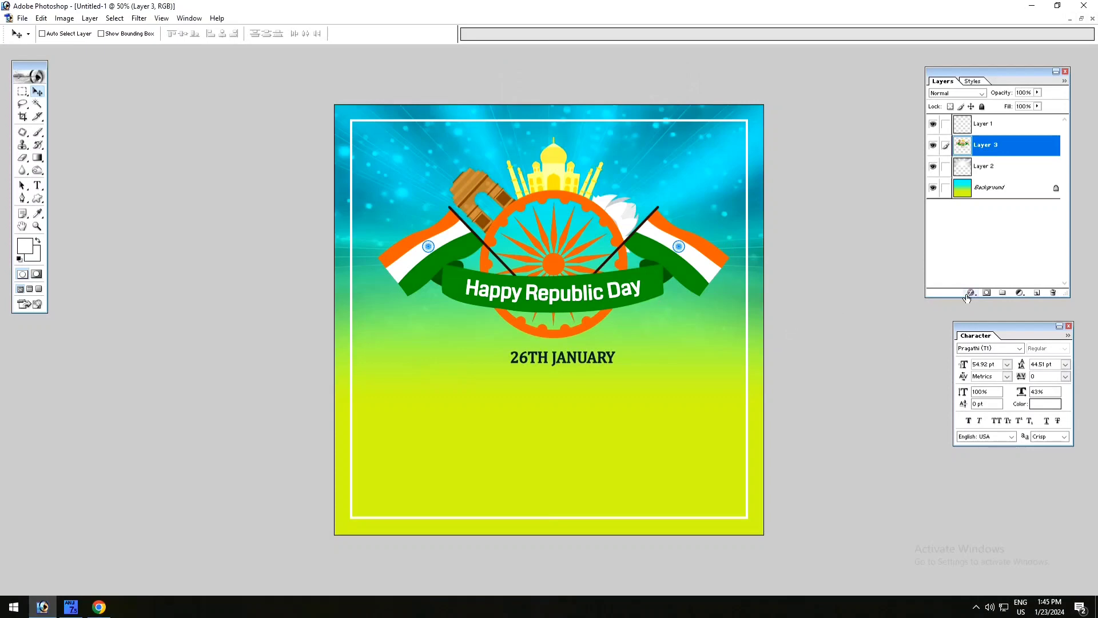
- Add a new empty layer directly above the Republic Day artwork, keeping the current foreground color
left_click(971, 292)
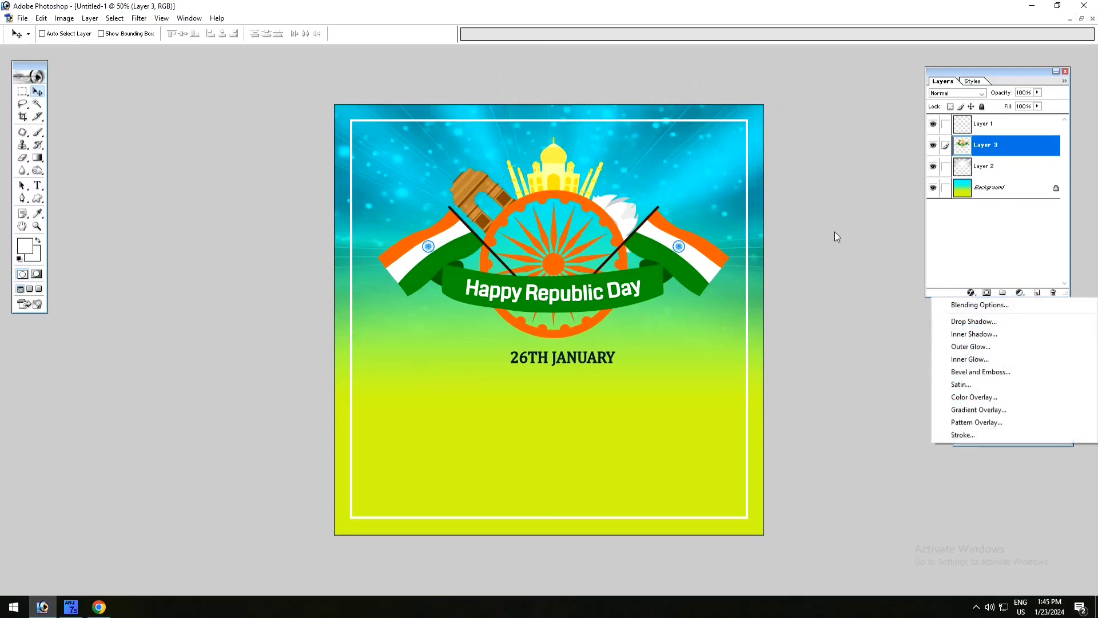
left_click(1037, 296)
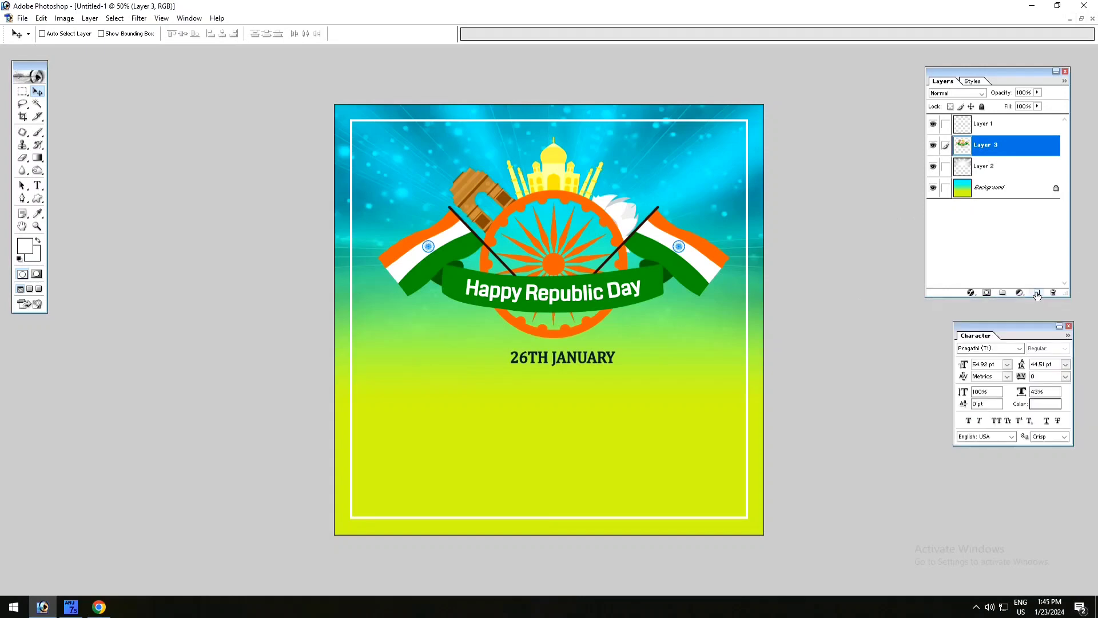
left_click(1037, 294)
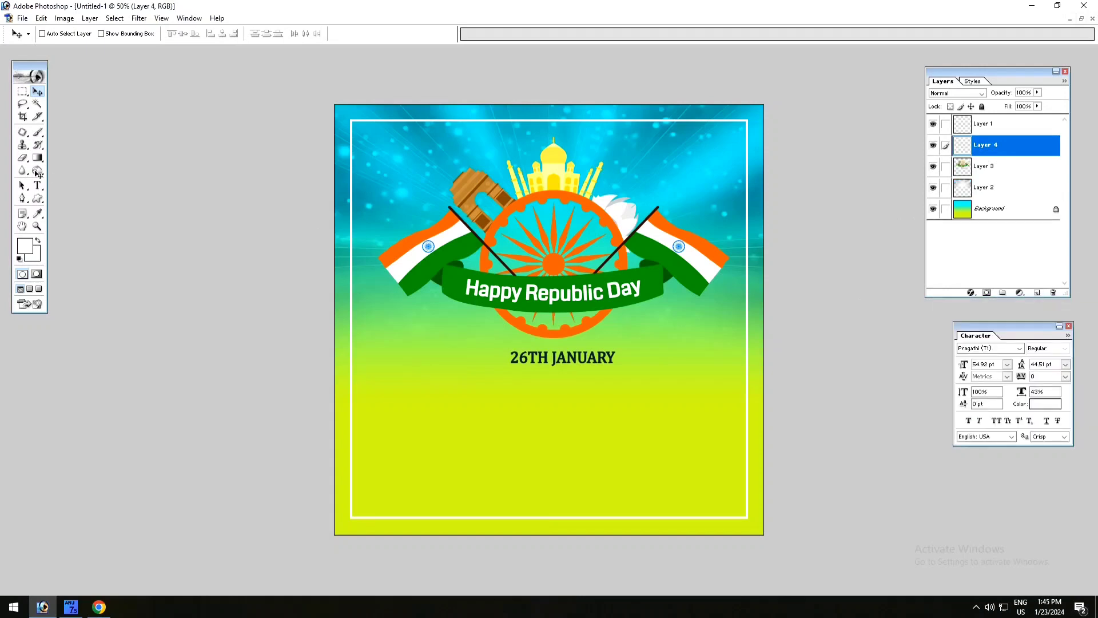
left_click(26, 250)
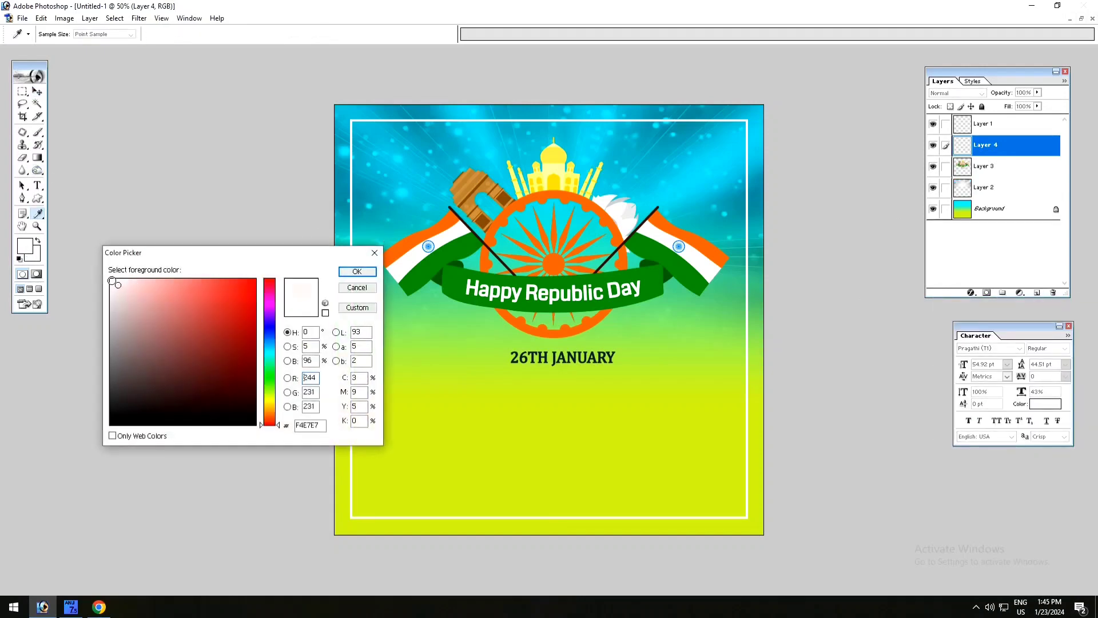
left_click(357, 287)
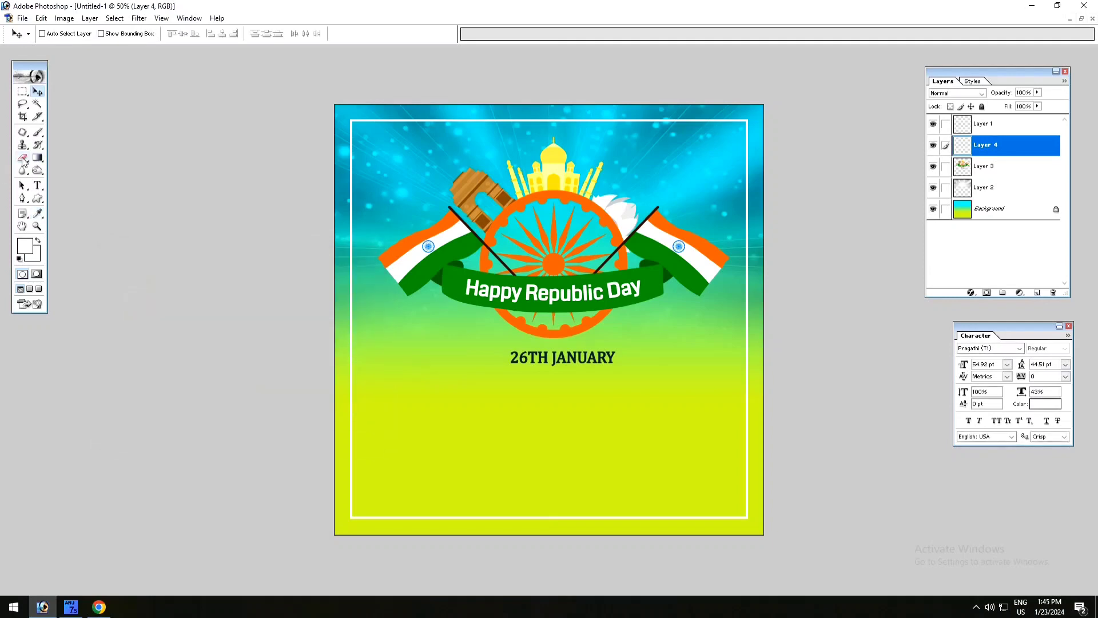
- Paint a soft white glow over the wheel and monument with a 965 px brush, and send its layer behind the artwork
left_click(40, 132)
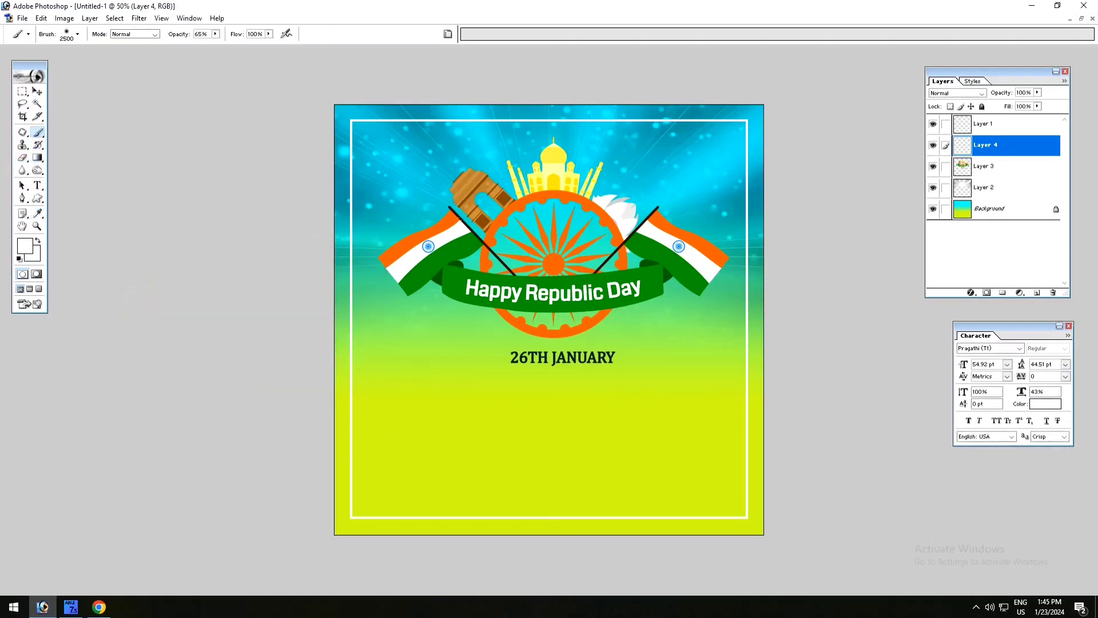
right_click(568, 233)
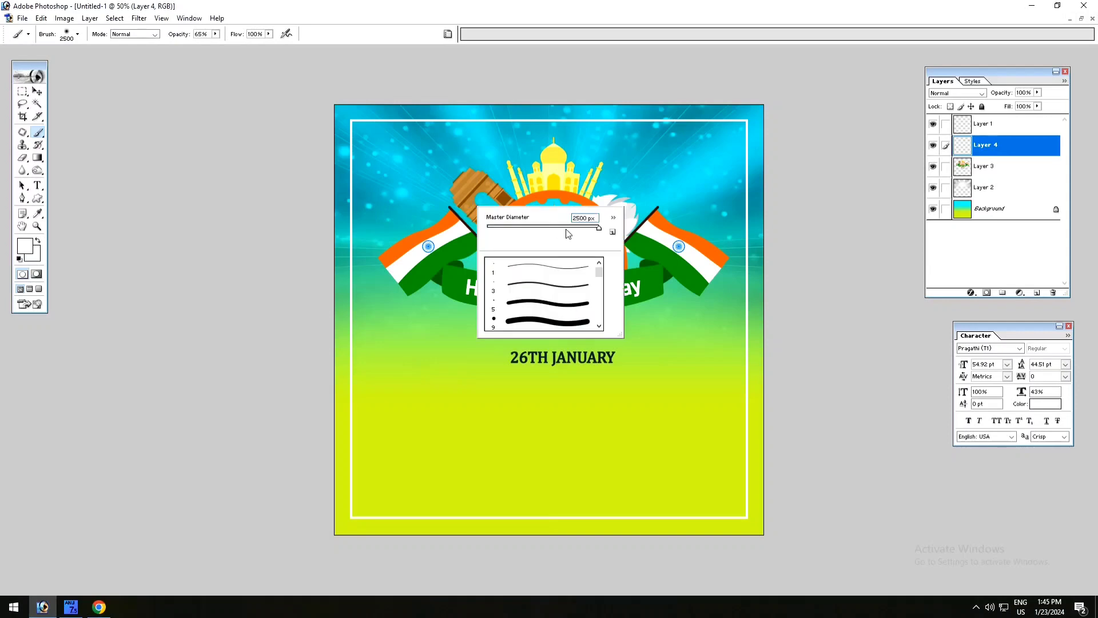
mouse_move(599, 227)
left_mouse_down()
mouse_move(569, 231)
mouse_move(595, 233)
left_mouse_up()
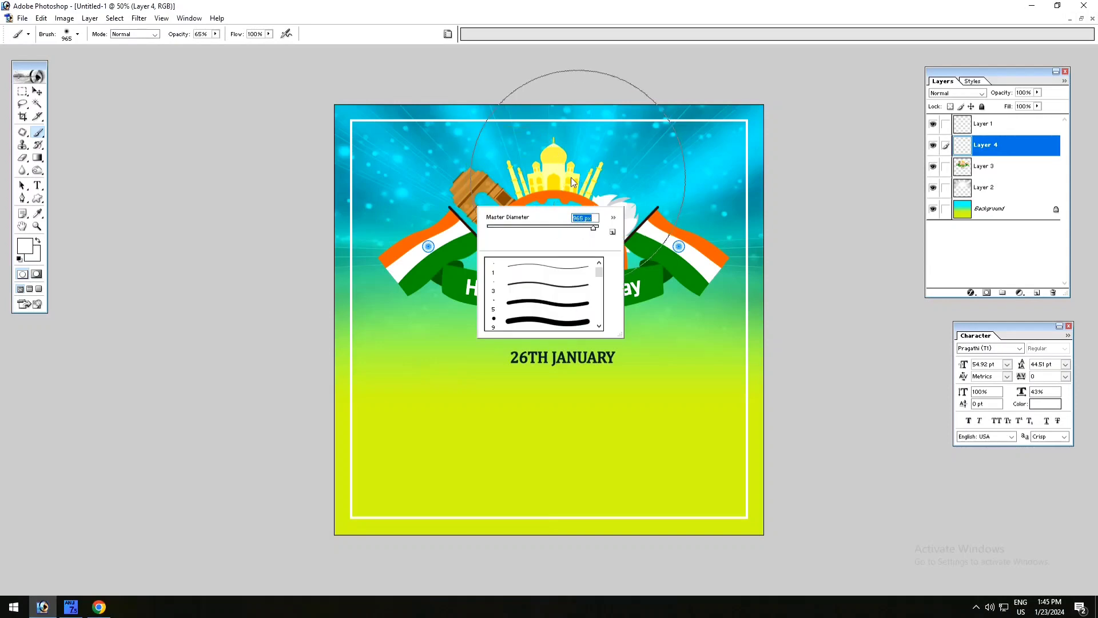
left_click(551, 196)
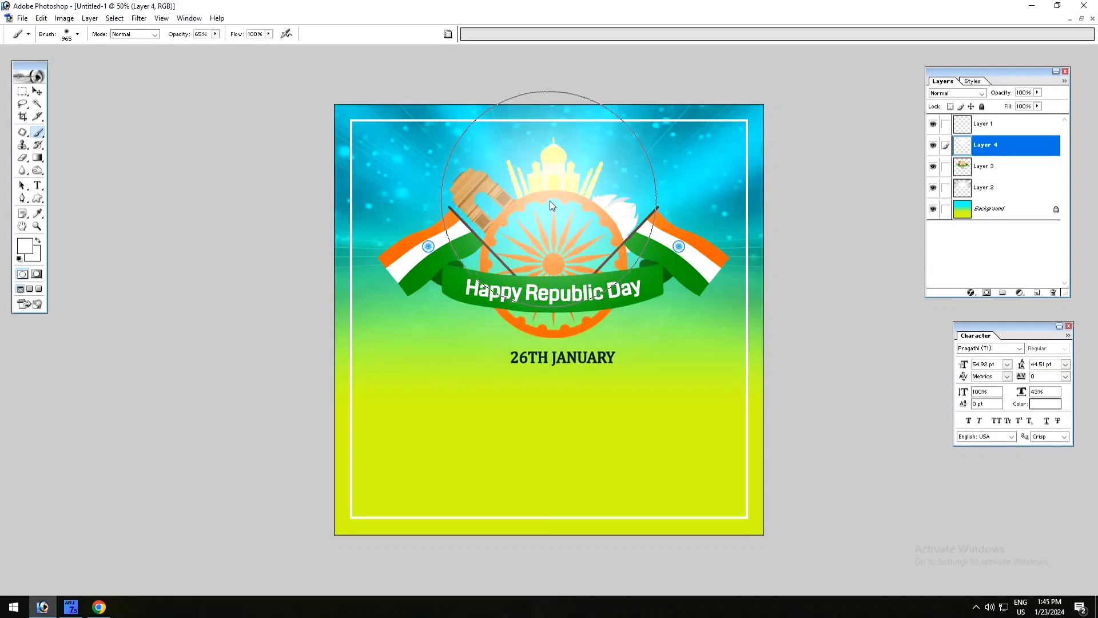
left_click(553, 223)
left_click(554, 221)
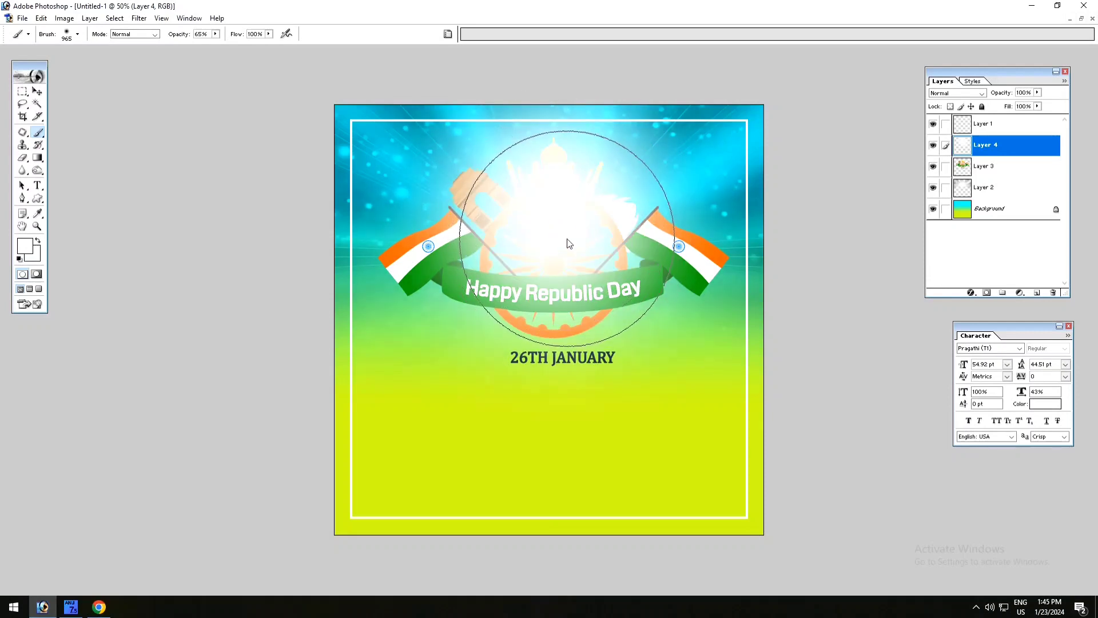
left_click(568, 242)
key("ctrl+[")
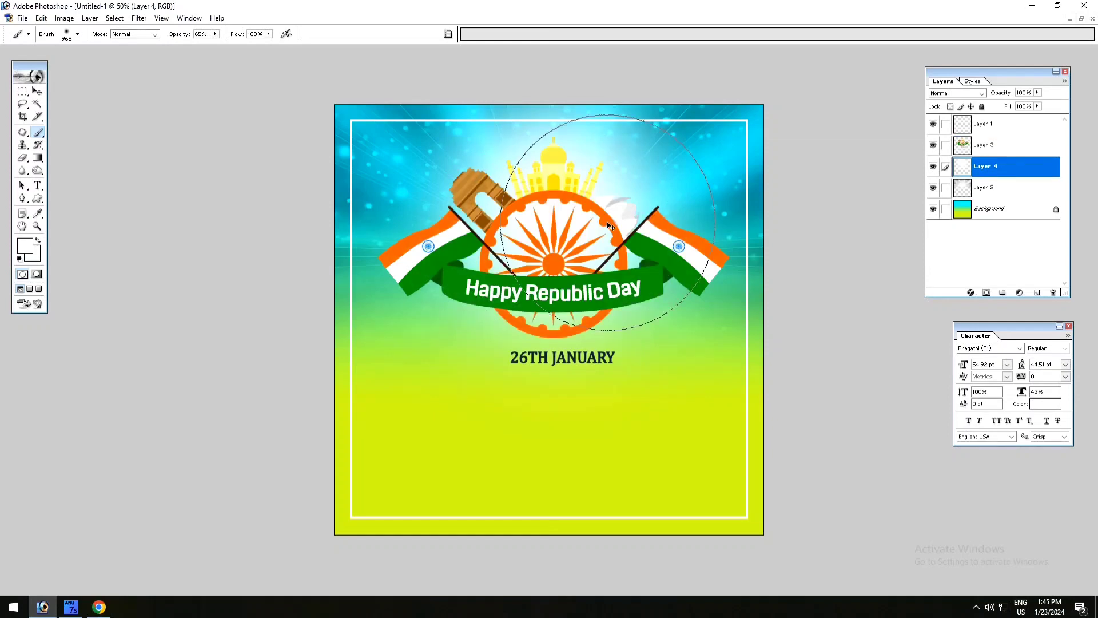
left_click(37, 91)
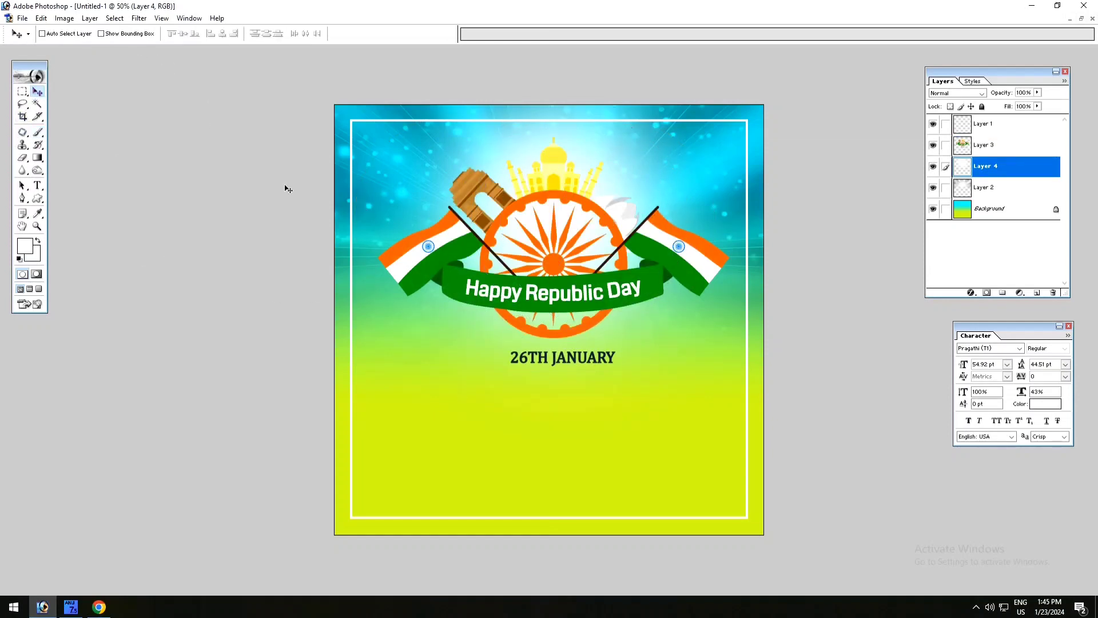
- Draw a shield custom-shape path in the yellow-green area below the artwork and convert it to a selection
left_click_drag(593, 223, 591, 248)
key("ctrl+z")
left_click(20, 259)
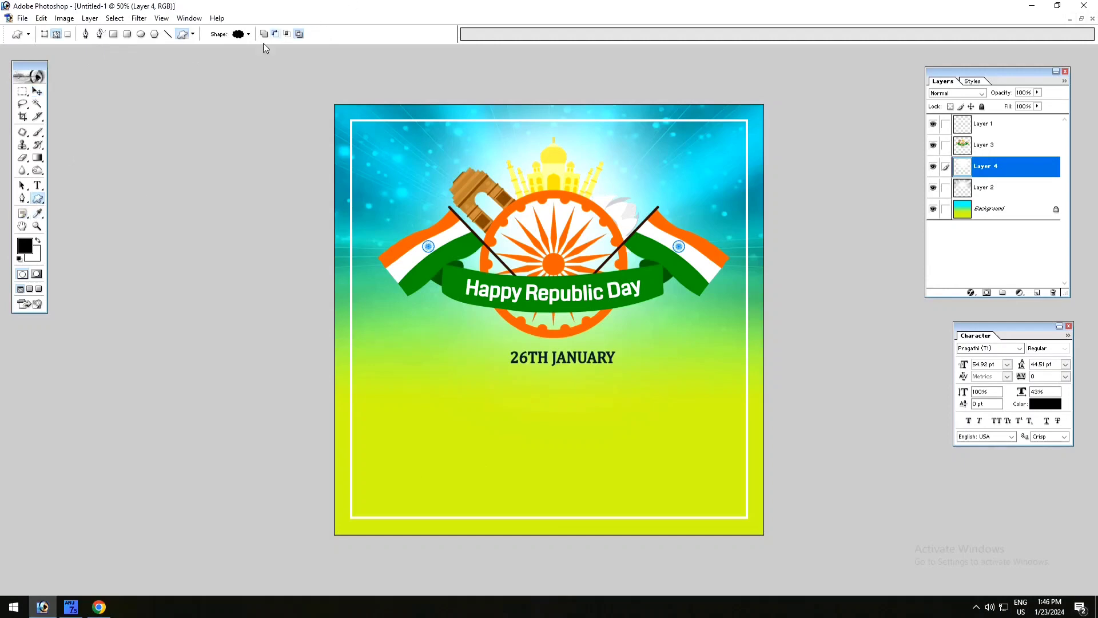
left_click(249, 34)
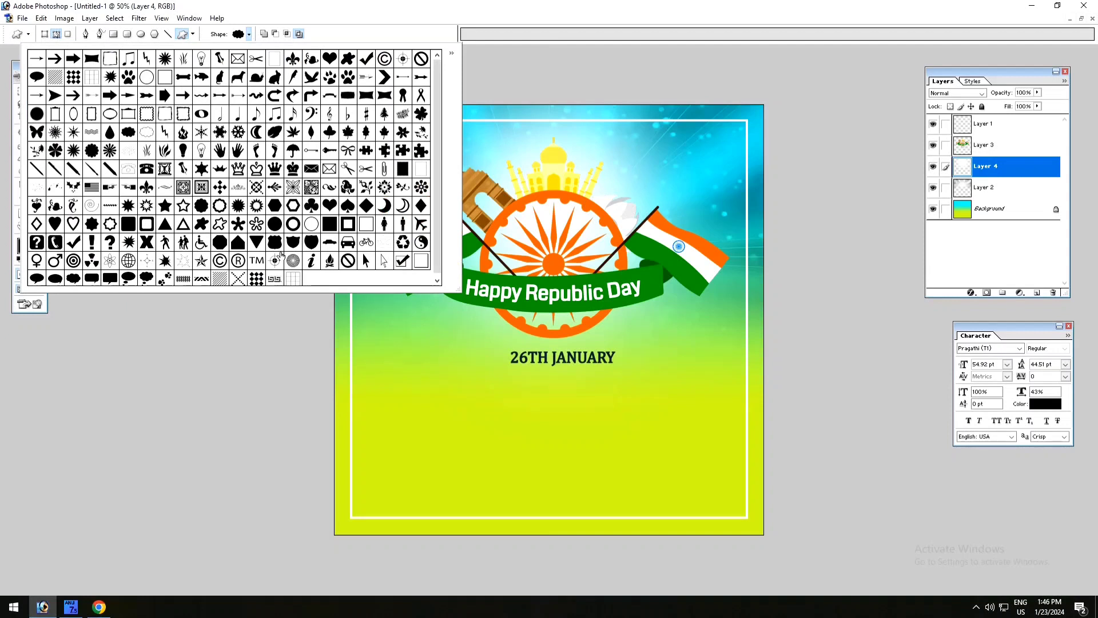
left_click(275, 244)
left_click(466, 378)
left_click_drag(399, 367, 550, 484)
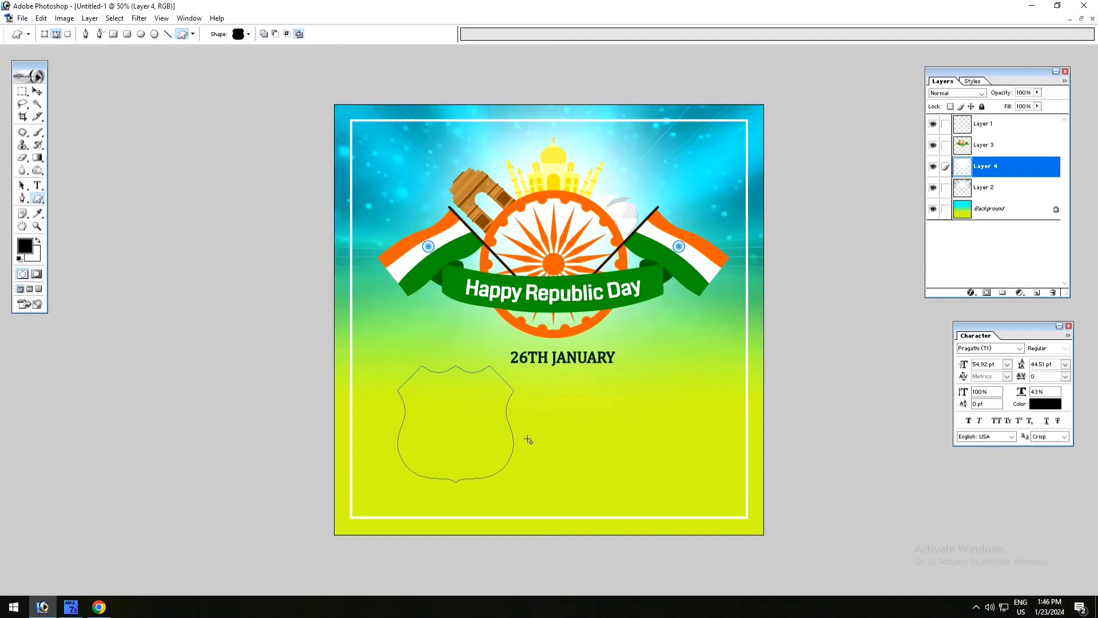
key("ctrl+Return")
- Fill the shield selection with white on a new layer and deselect
left_click(36, 91)
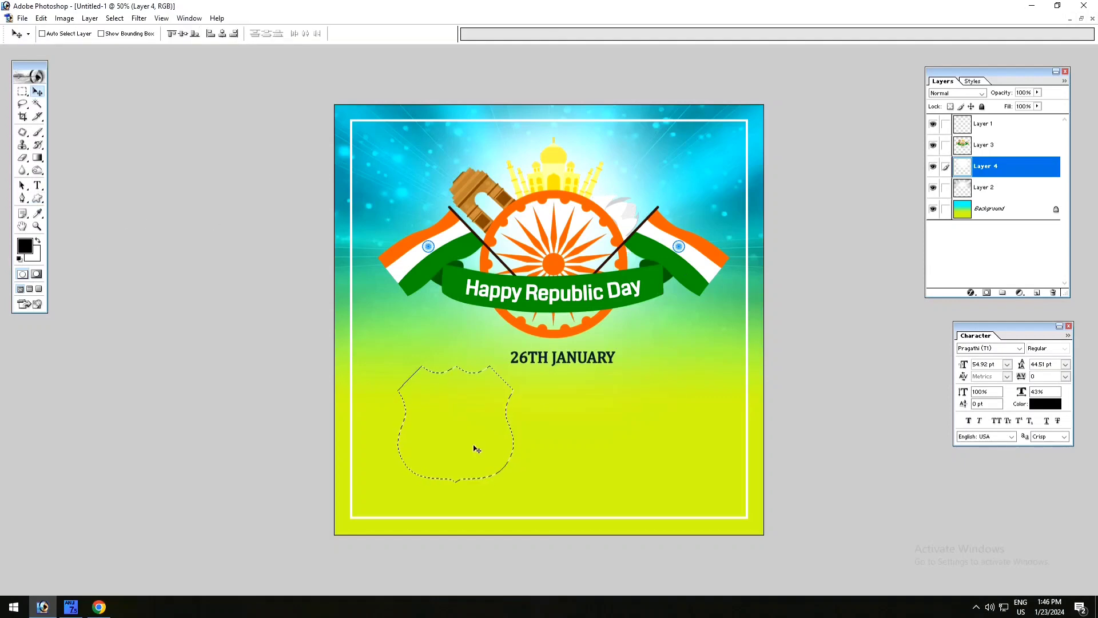
left_click(1037, 292)
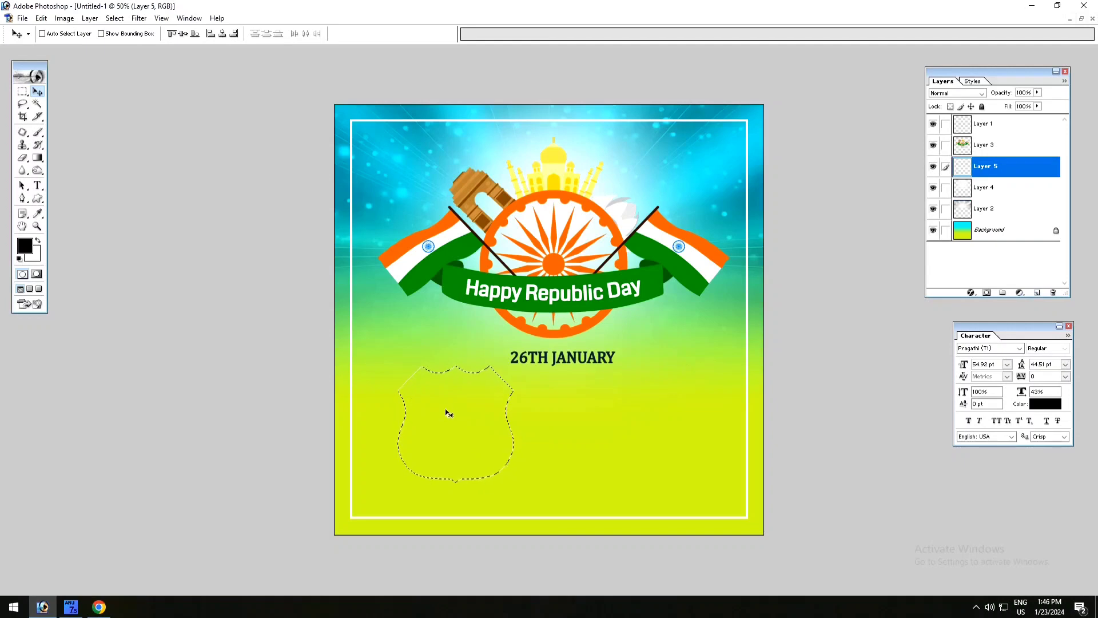
key("ctrl+BackSpace")
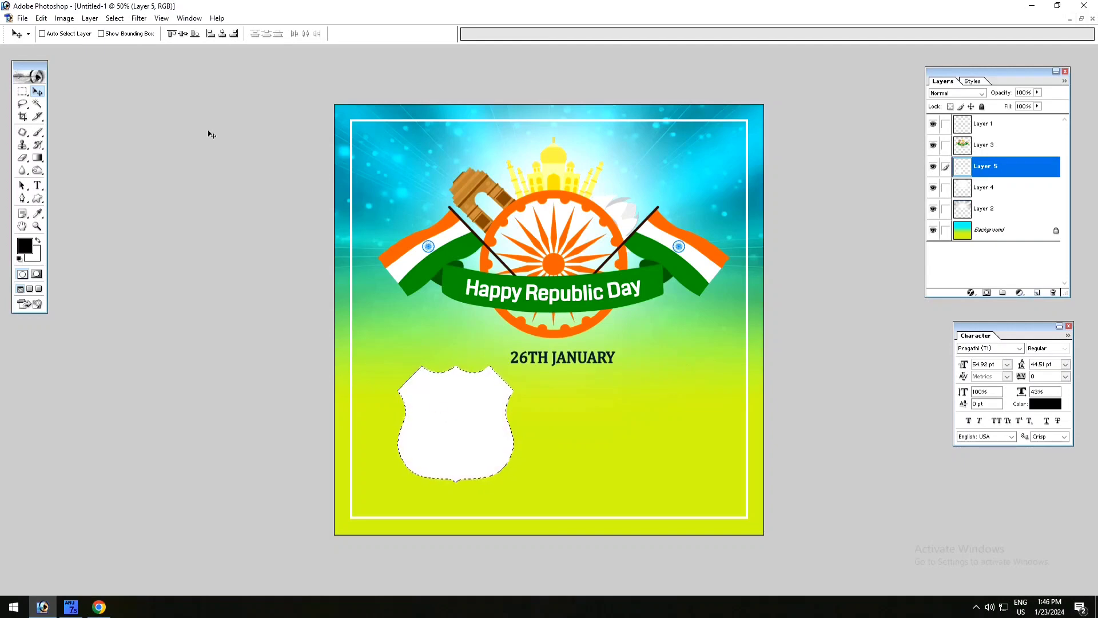
left_click(114, 18)
left_click(125, 43)
- Rotate the white shield 90° counterclockwise and place it below the 26TH JANUARY text
left_click_drag(417, 420, 434, 434)
key("ctrl+t")
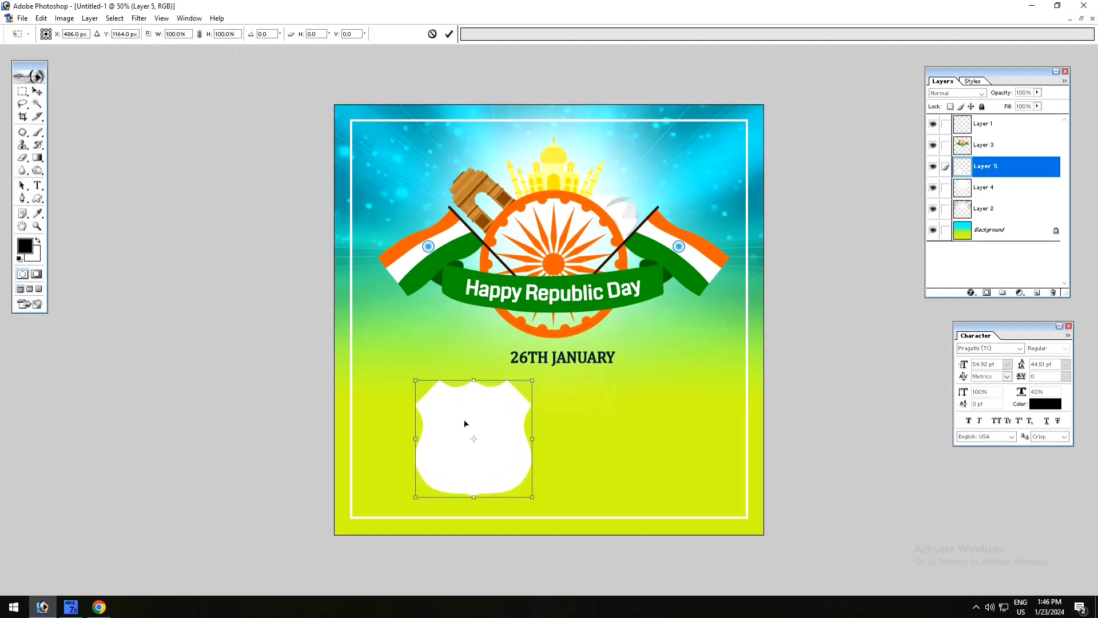
right_click(483, 415)
left_click(544, 549)
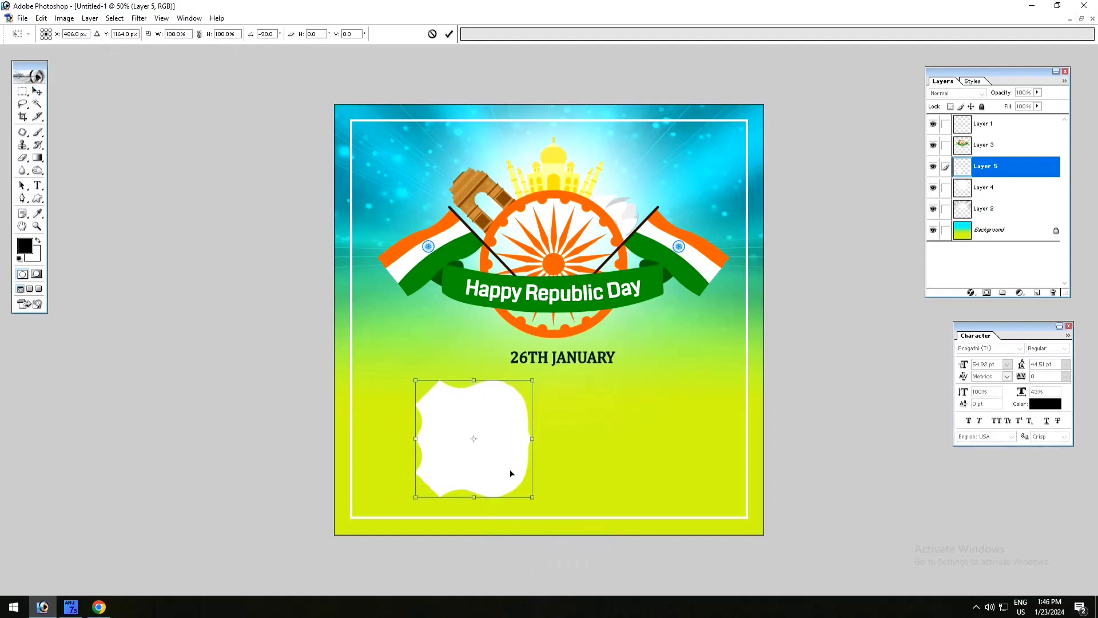
key("Return")
left_click_drag(509, 469, 567, 468)
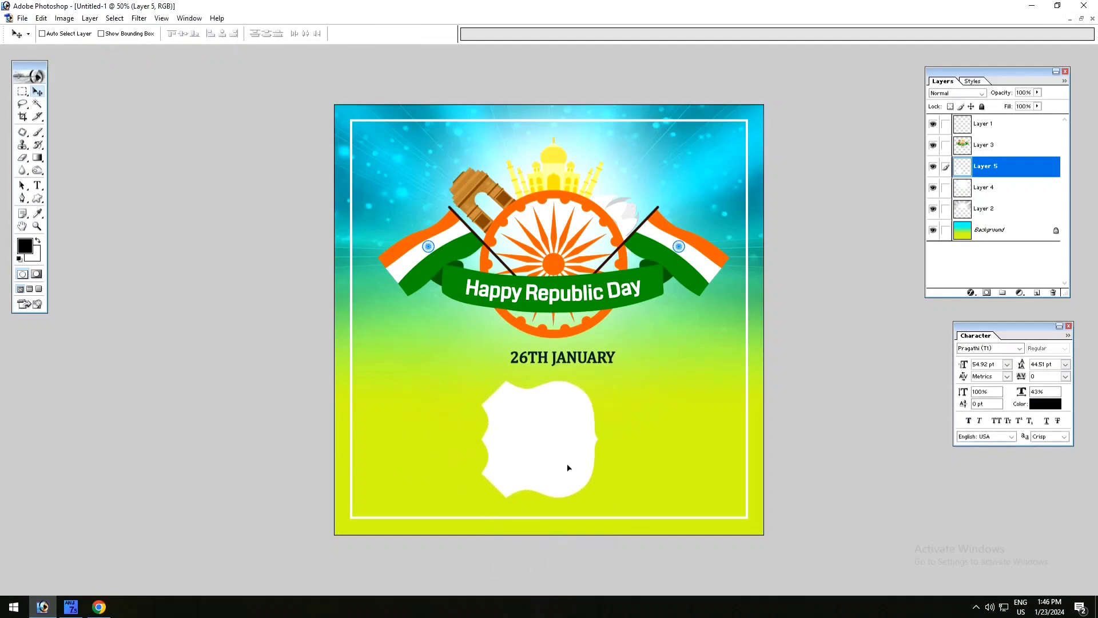
- Duplicate the white shape, flip the copy horizontally to form a symmetrical plaque, and merge the two layers
key("ctrl+j")
key("ctrl+t")
right_click(532, 453)
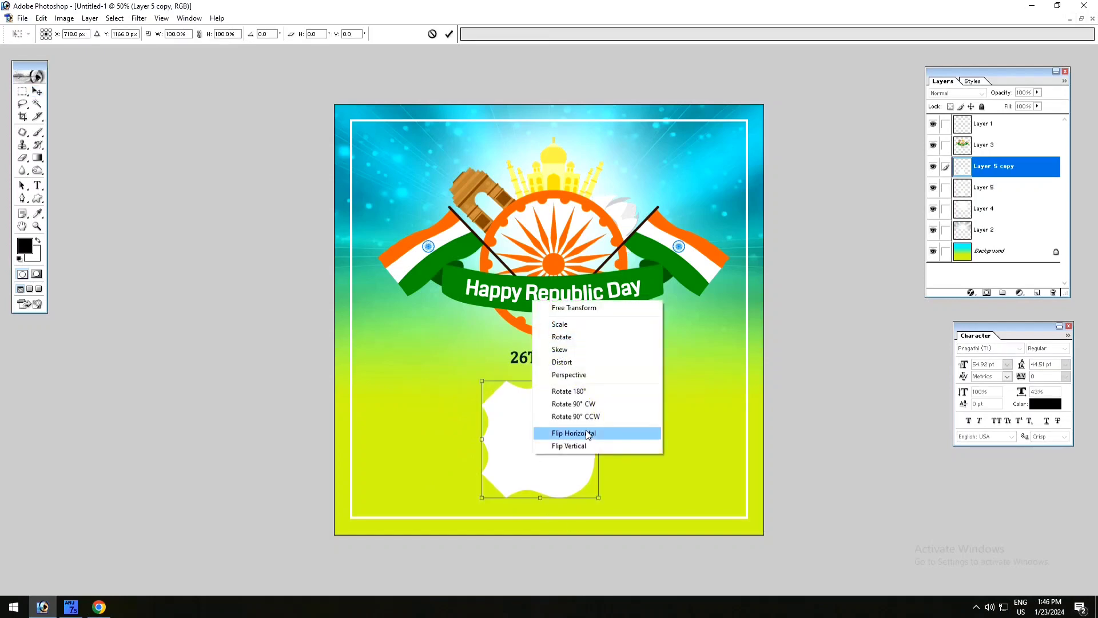
left_click(575, 445)
key("Return")
left_click_drag(573, 452, 534, 450)
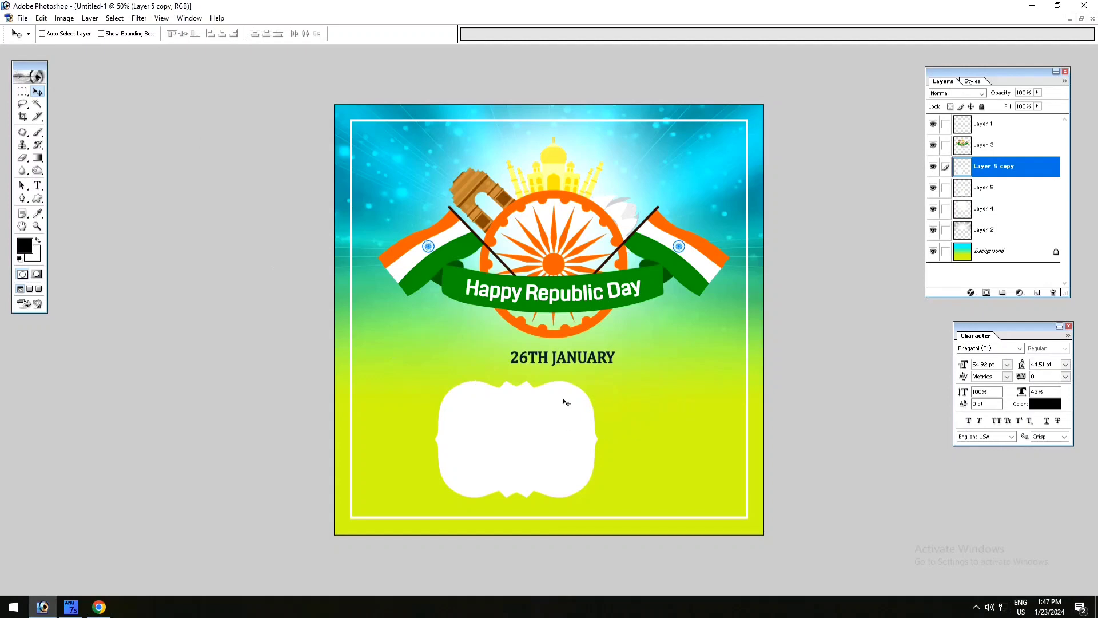
key("ctrl+e")
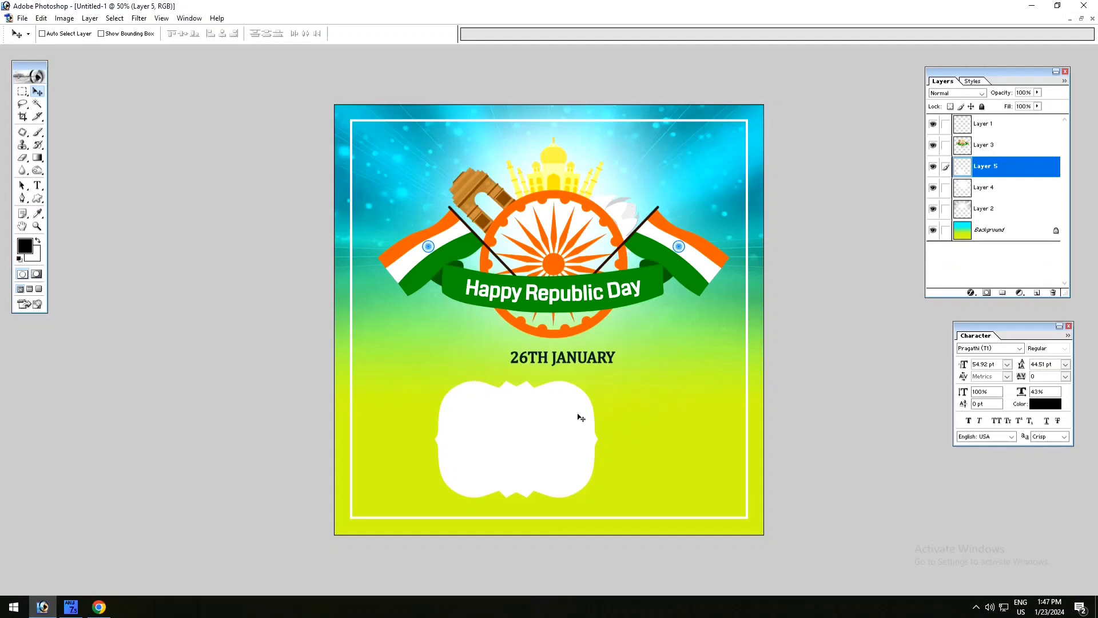
- Move the white plaque to the frame's lower-left area and enlarge it to roughly one and a half times its width
left_click_drag(565, 433, 482, 421)
key("ctrl+z")
left_click_drag(559, 444, 485, 449)
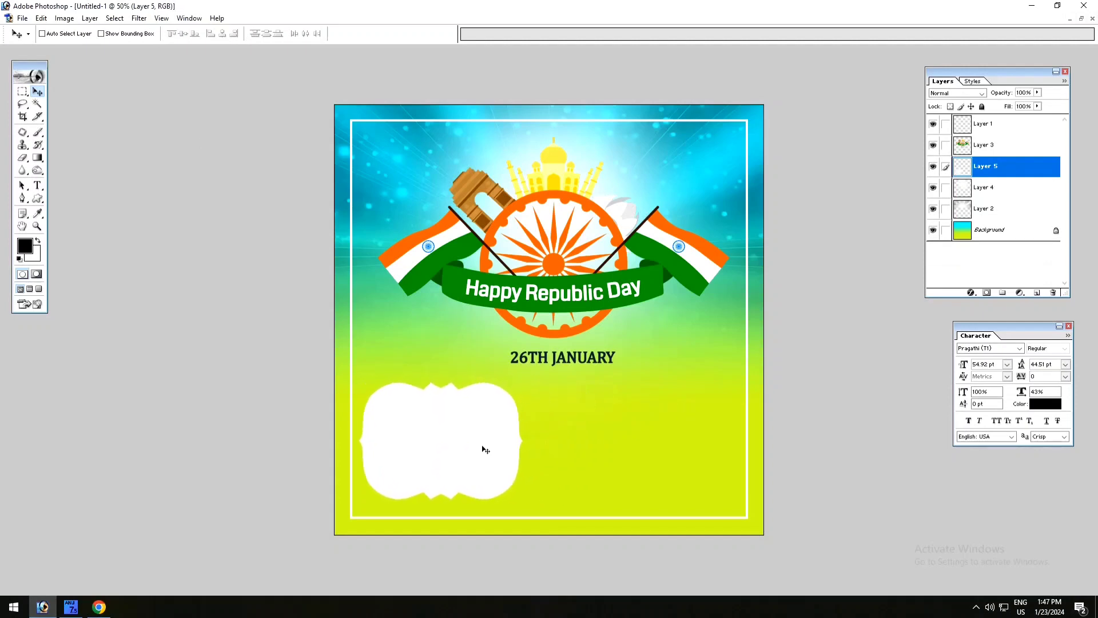
key("ctrl+t")
left_click_drag(523, 382, 533, 374)
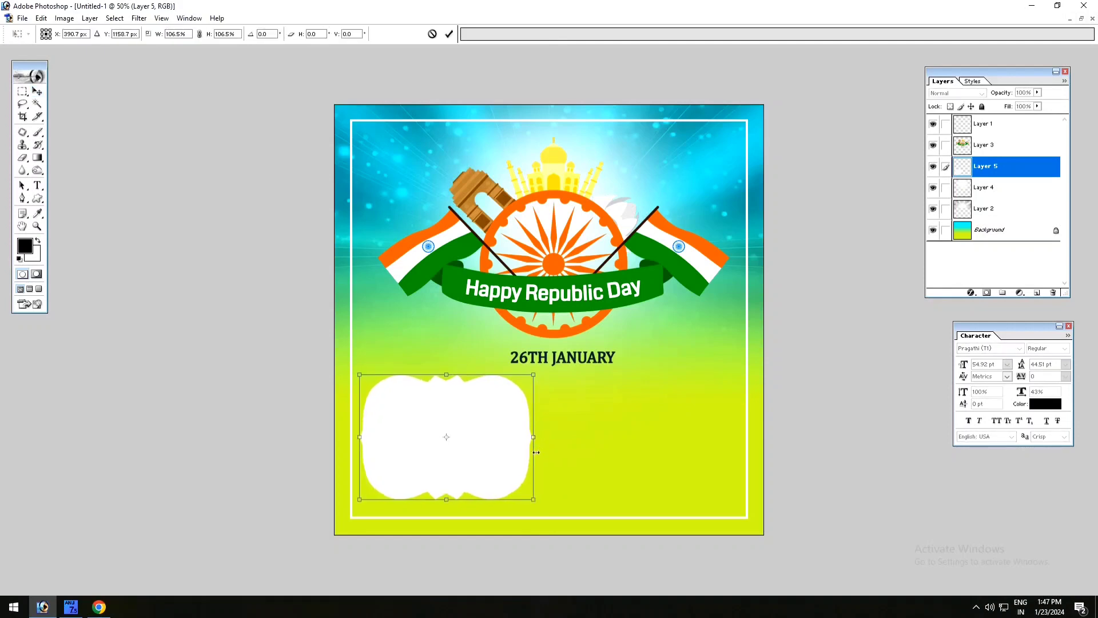
left_click_drag(537, 507, 602, 507)
left_click_drag(603, 468, 608, 451)
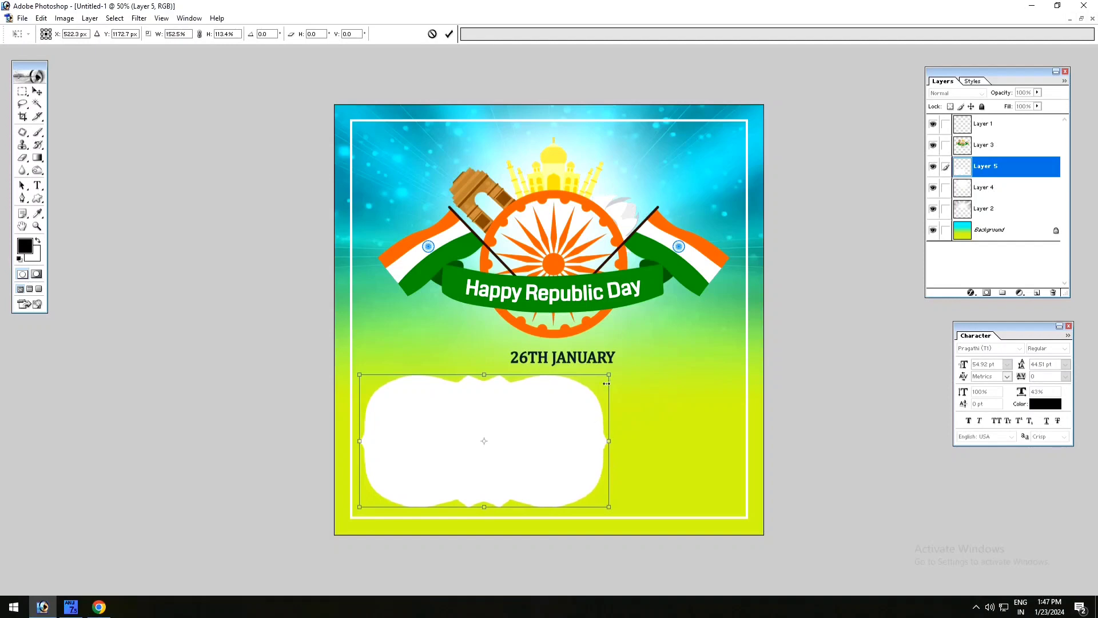
left_click_drag(609, 375, 614, 373)
key("Return")
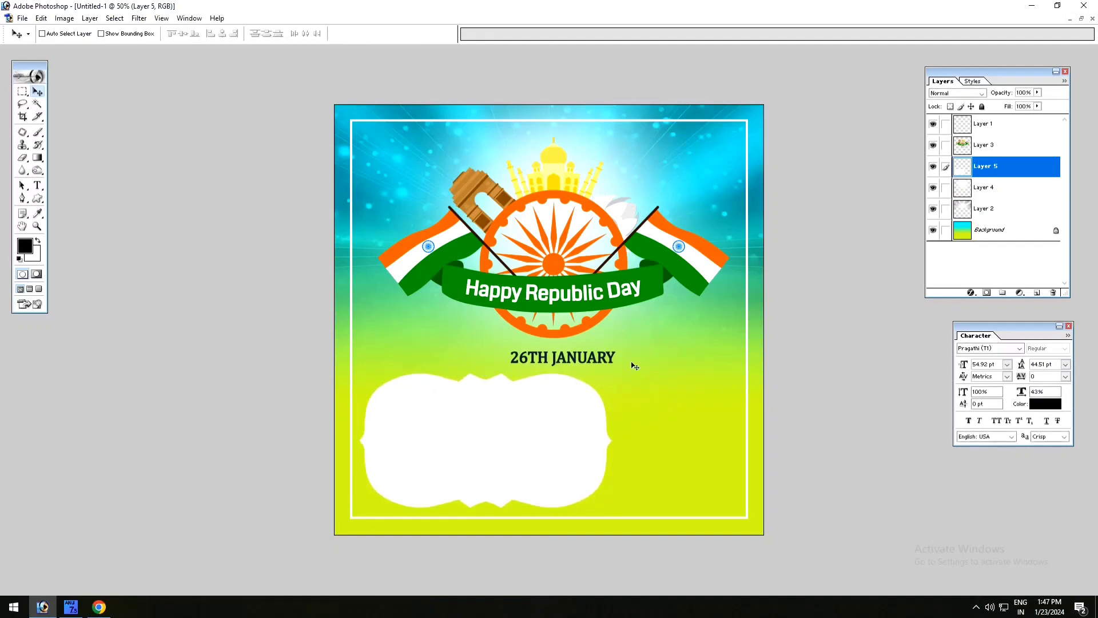
- Add a 12 px orange-yellow outside stroke to the white plaque
left_click(972, 293)
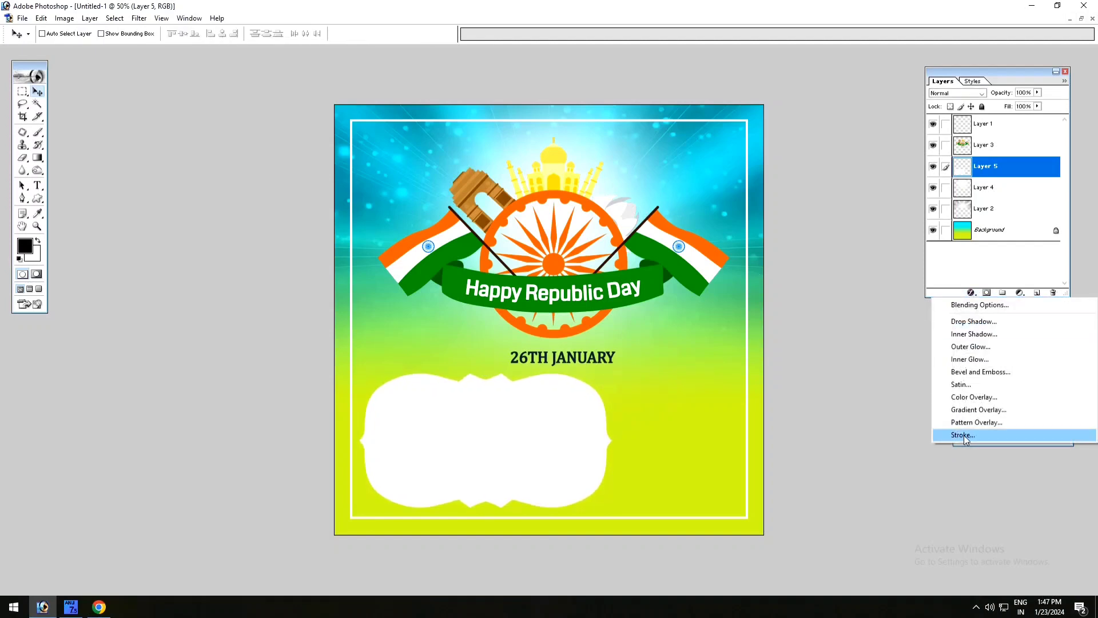
left_click(965, 437)
left_click(815, 139)
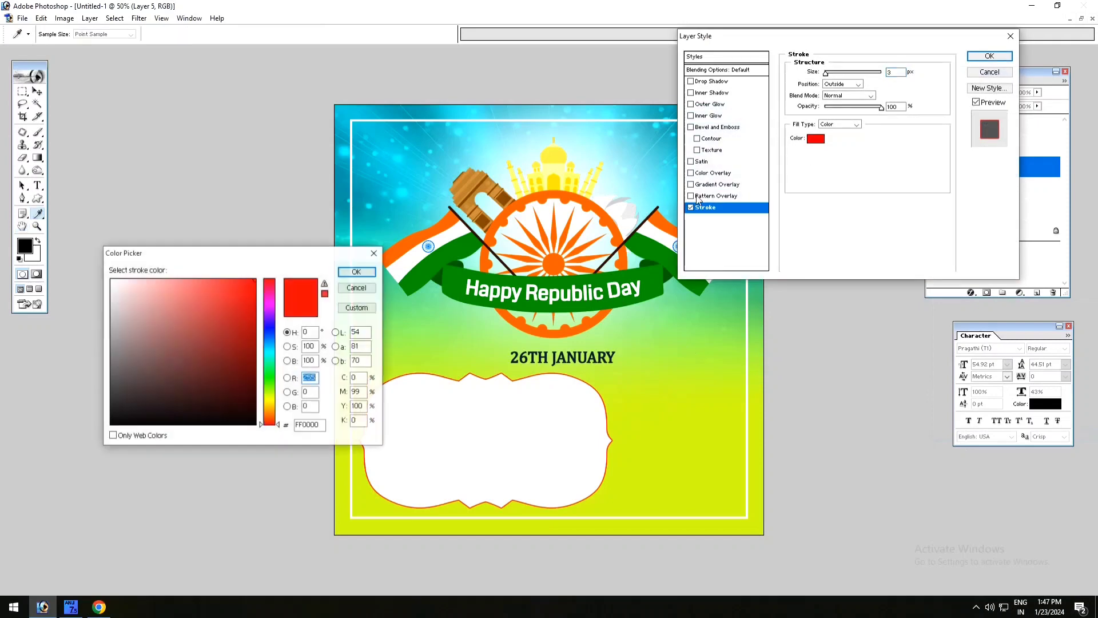
left_click(269, 401)
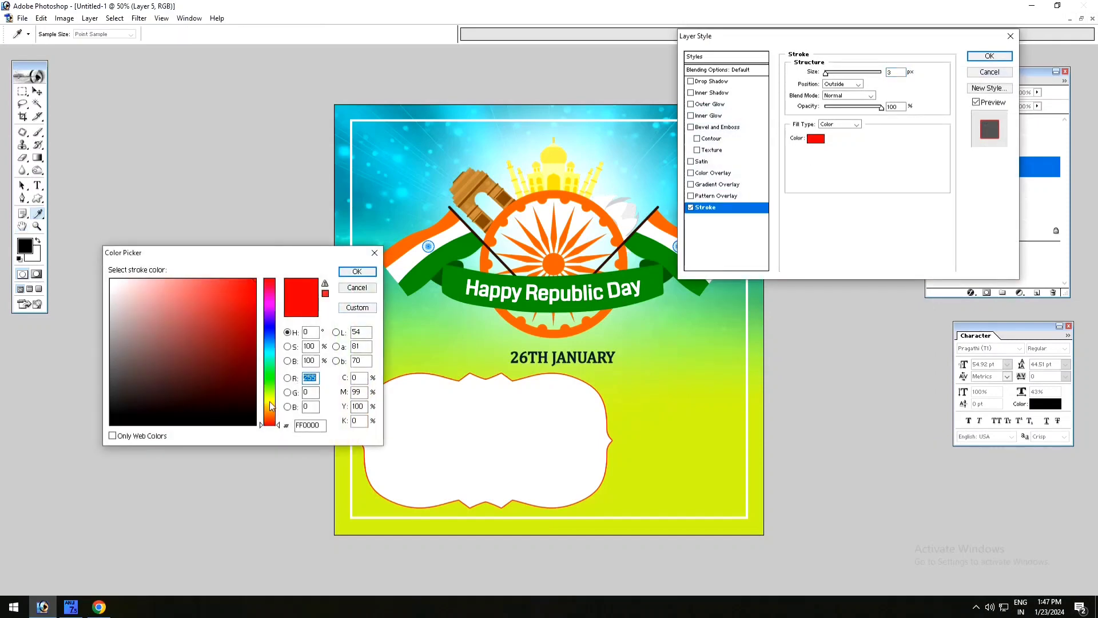
left_click(274, 406)
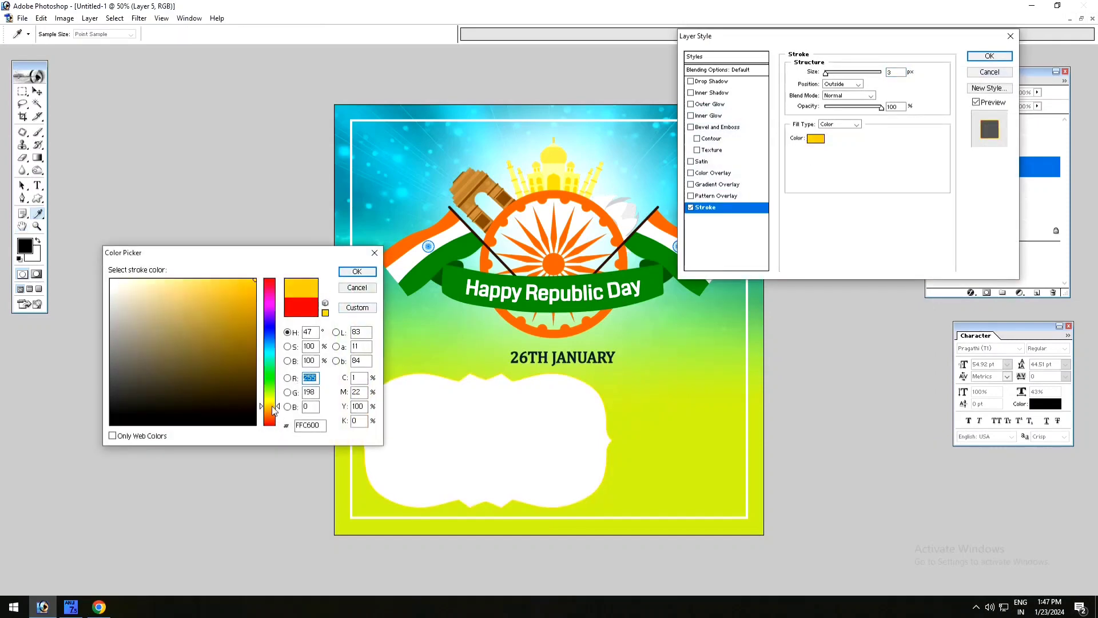
left_click(250, 294)
left_click(357, 272)
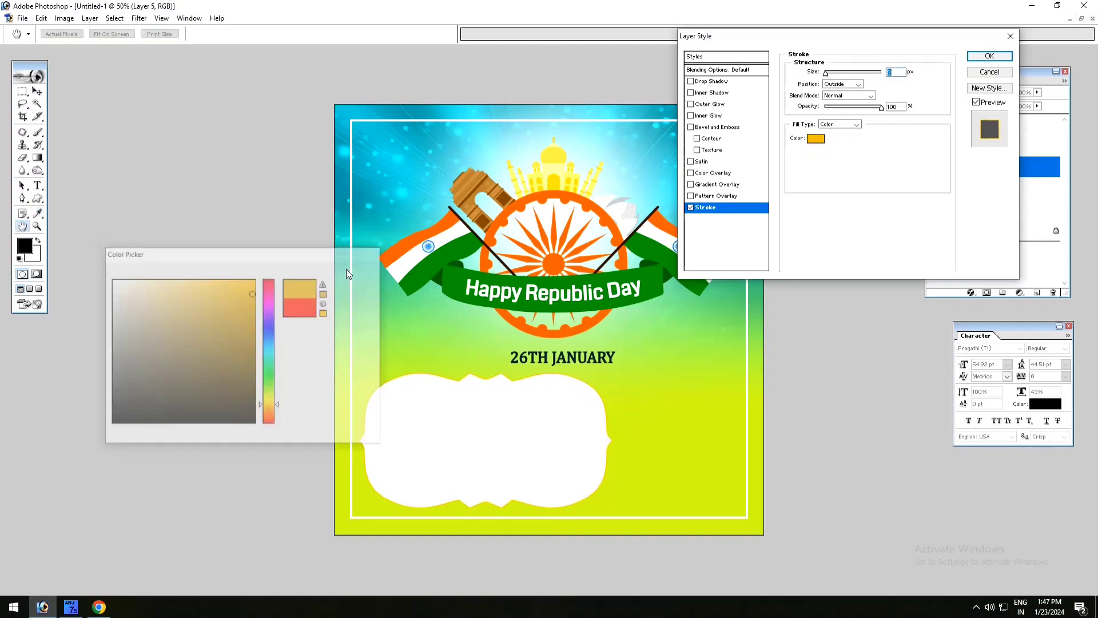
left_click_drag(831, 75, 833, 77)
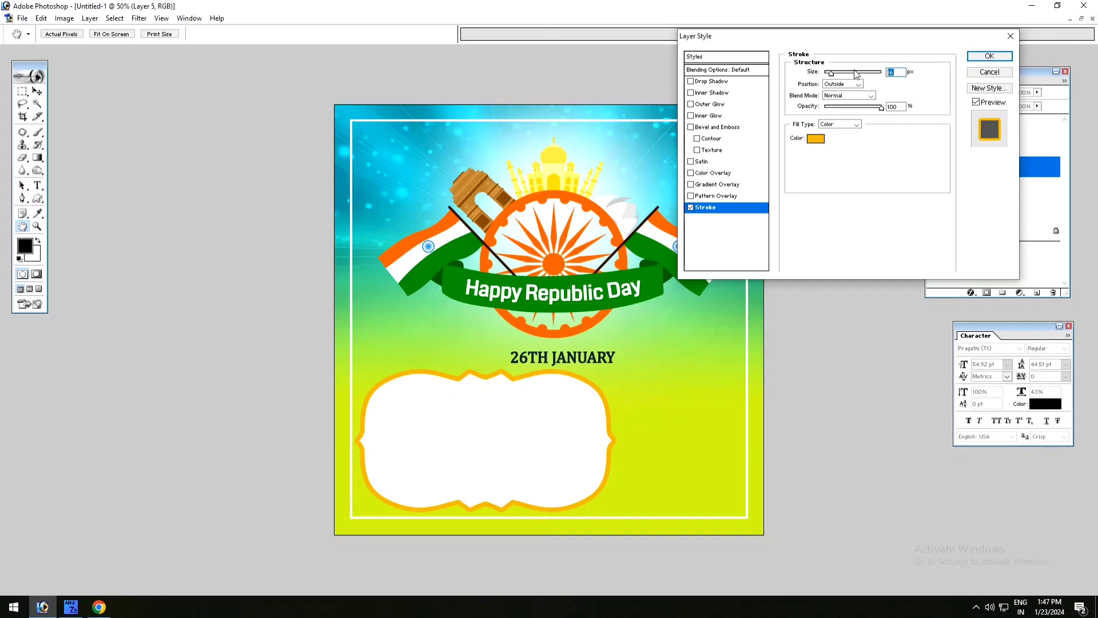
type("12")
left_click(1002, 56)
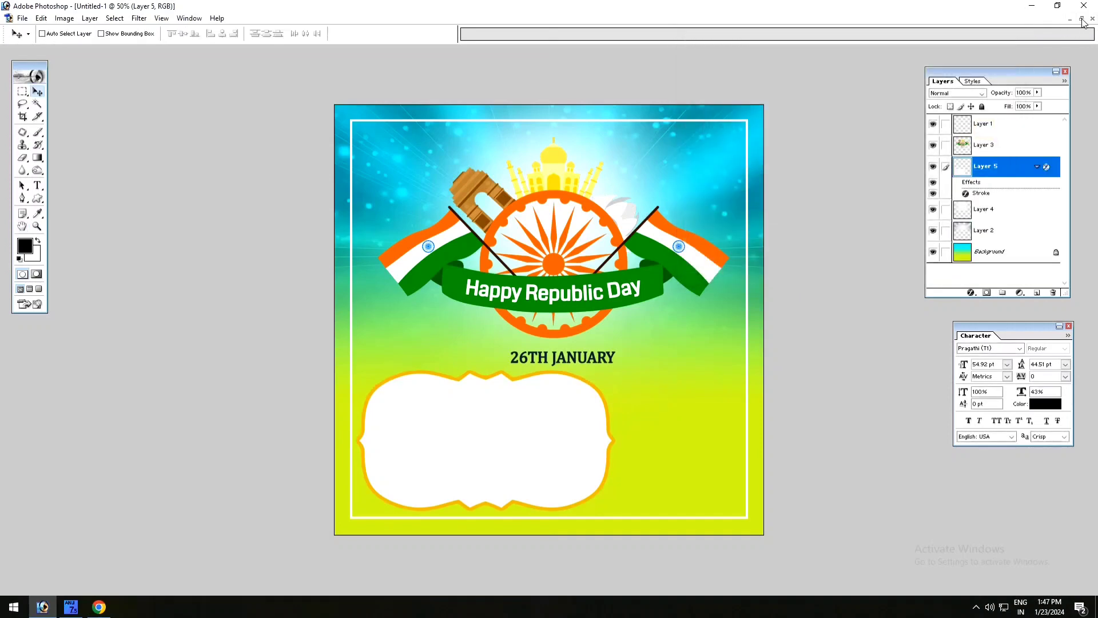
- Open the mater file with the Telugu greeting text from the Desktop
left_click(23, 19)
left_click(51, 46)
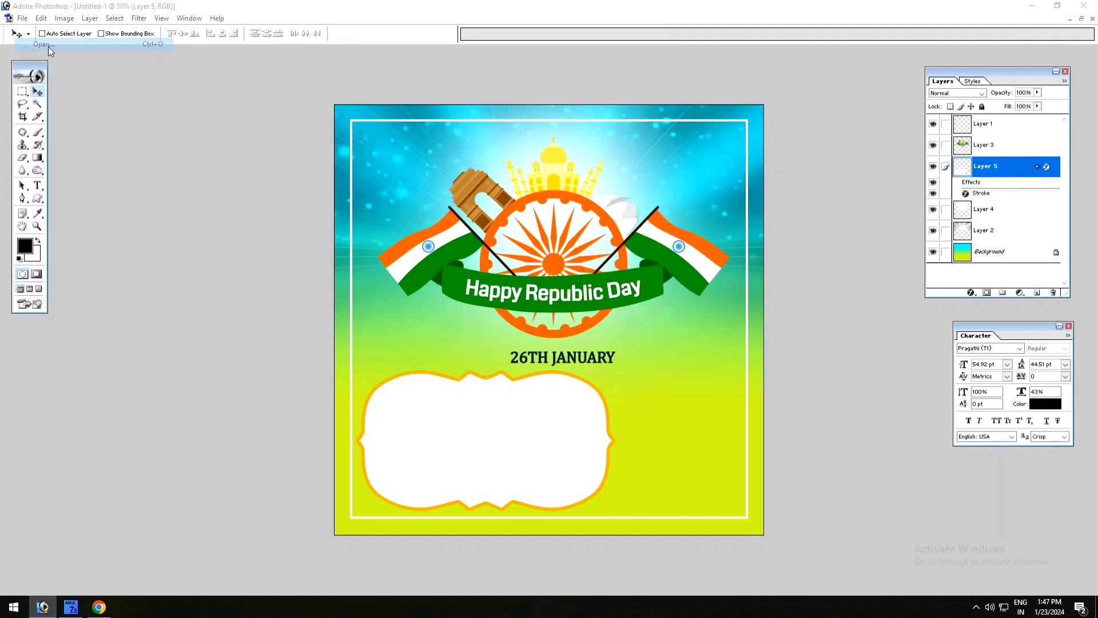
left_click(85, 126)
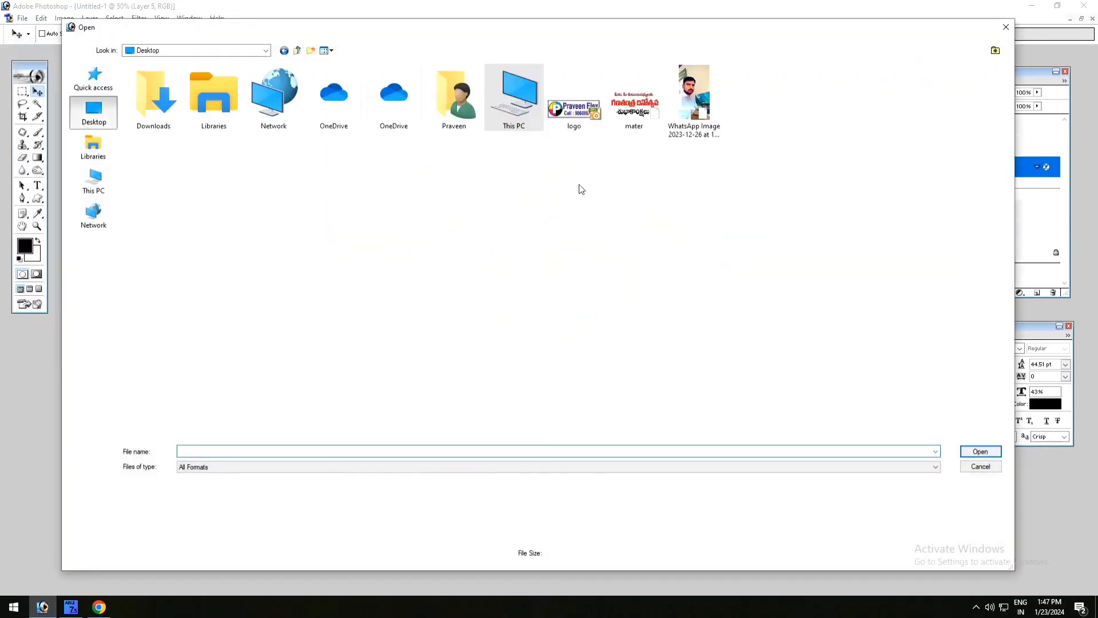
left_click(634, 99)
left_click(980, 451)
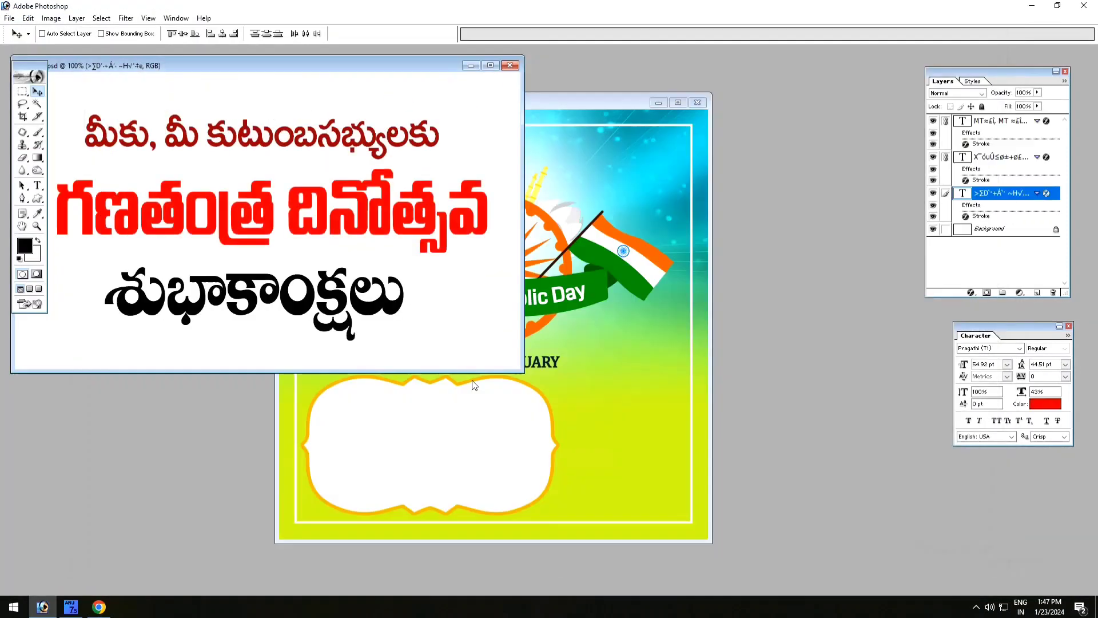
- Copy the three linked Telugu text lines onto the white plaque in the composition and close the source document
left_click_drag(323, 222, 468, 441)
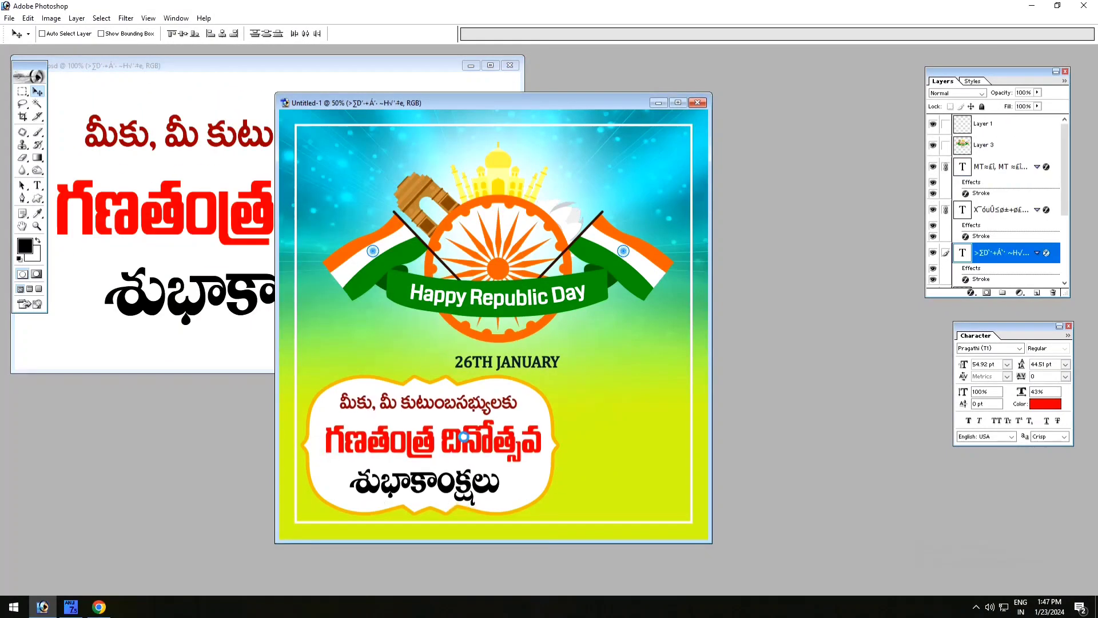
left_click(485, 85)
left_click(509, 66)
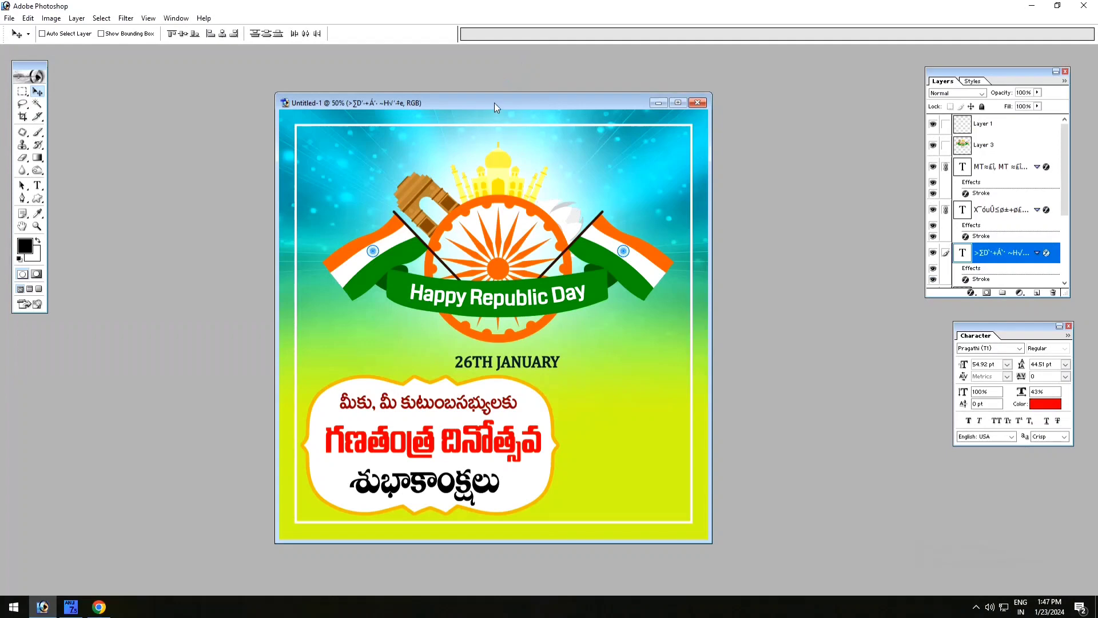
left_click_drag(495, 103, 507, 79)
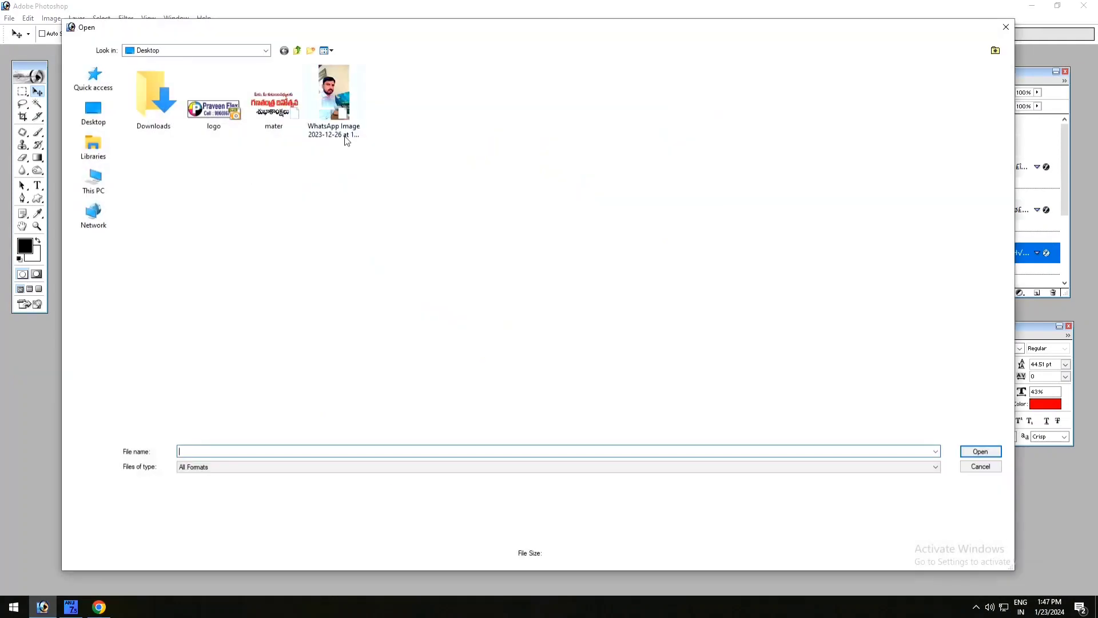
- Open WhatsApp Image 2023-12-26 at 11.00.44 AM.jpeg and bring its cut-out portrait into the composition's lower-right area
left_click(343, 137)
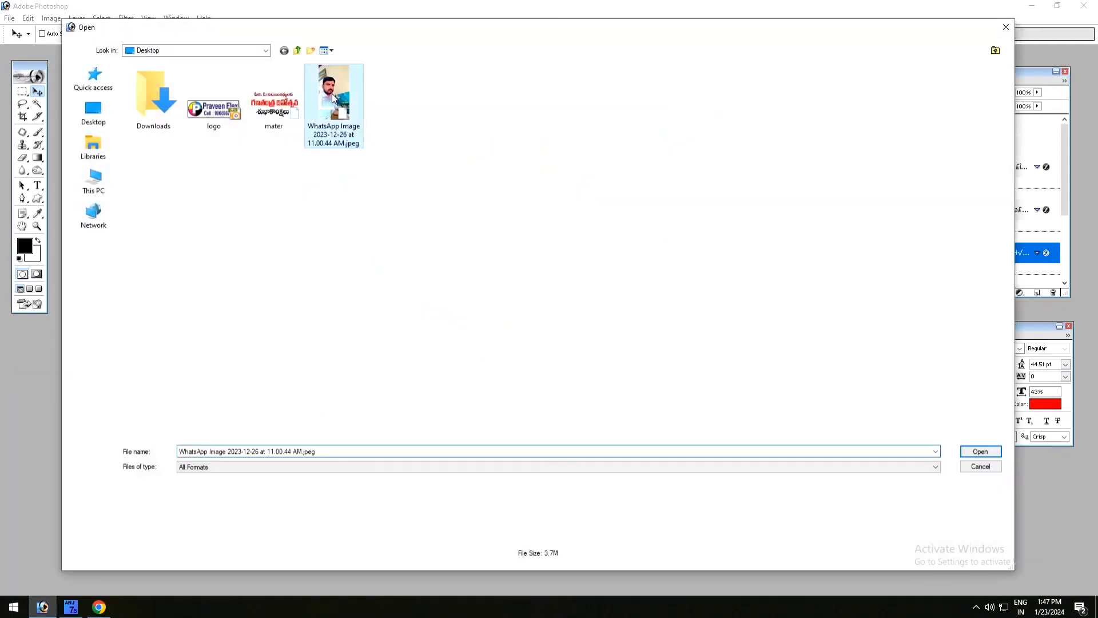
left_click(981, 452)
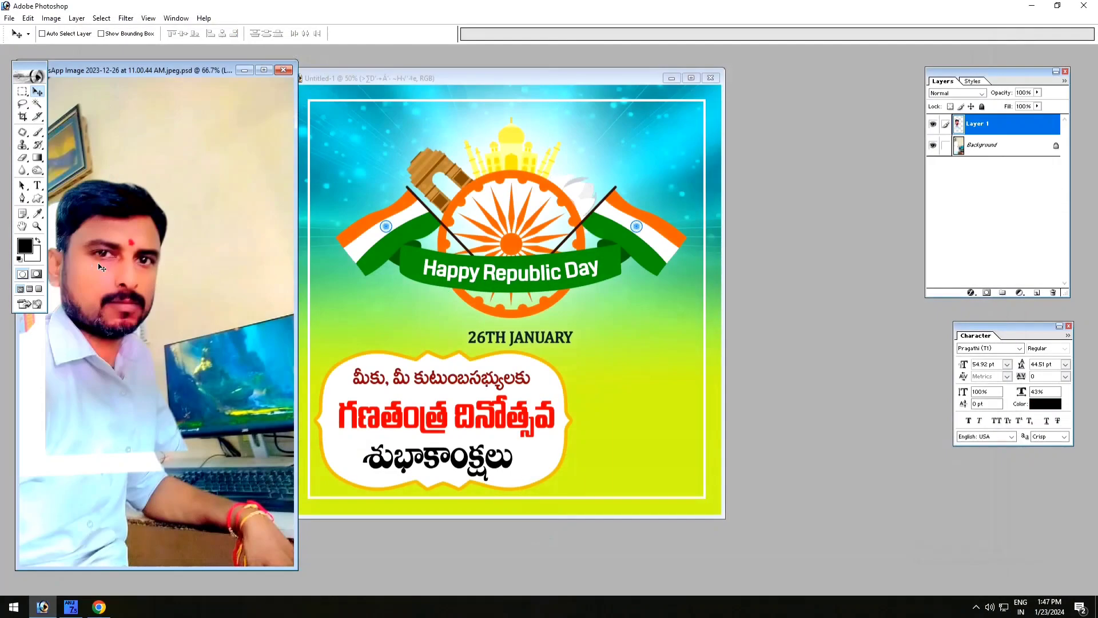
left_click_drag(100, 267, 656, 384)
left_click(690, 78)
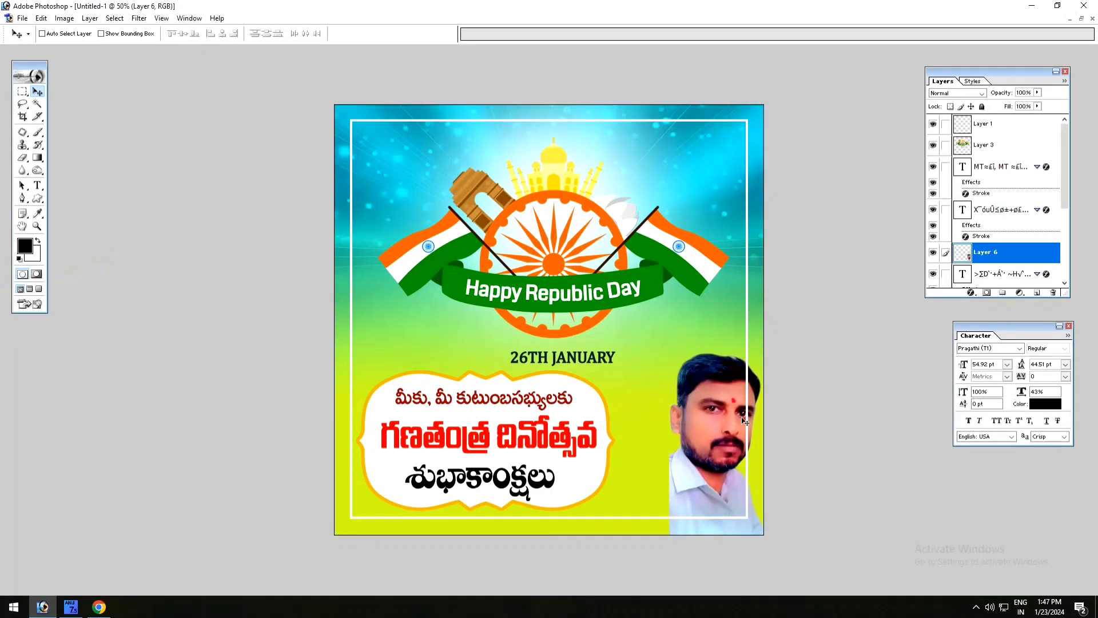
- Move the portrait at its current size to the lower-left corner of the composition
key("ctrl+t")
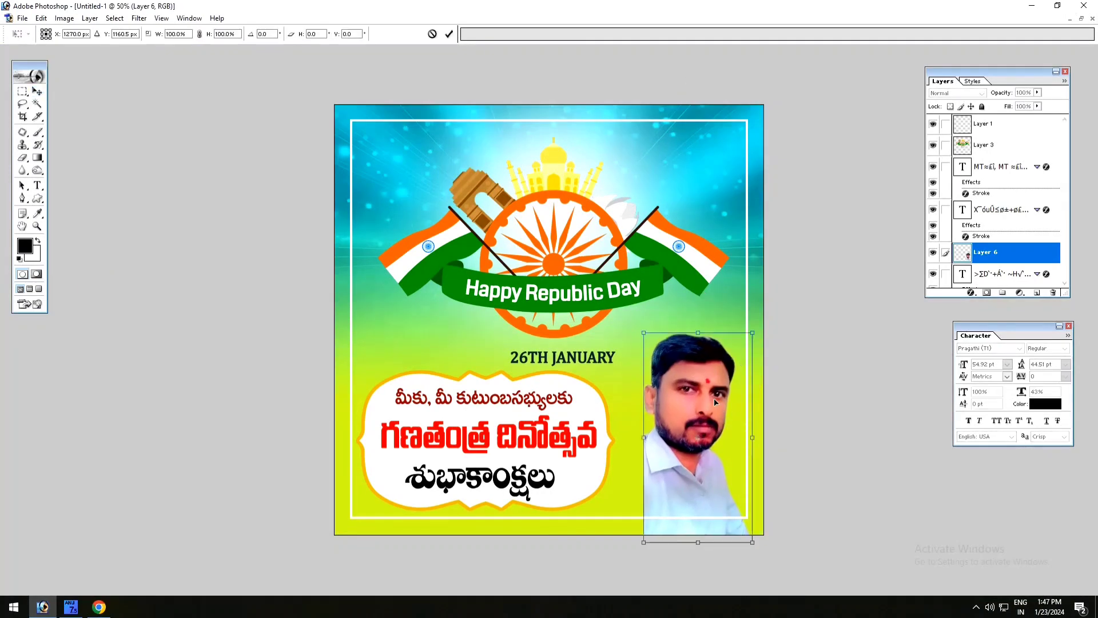
right_click(715, 402)
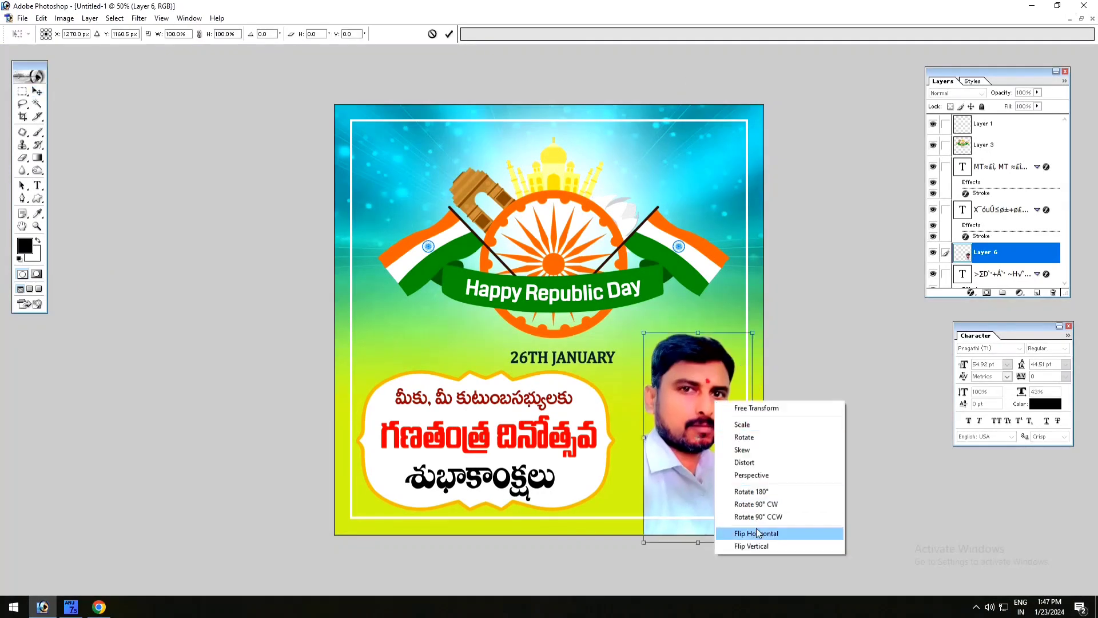
left_click(691, 490)
key("Return")
left_click_drag(696, 487, 430, 452)
- Move the white plaque and the Telugu text lines to the right of the portrait, keeping the text centered on the plaque
left_click_drag(512, 433, 694, 467)
key("ctrl+z")
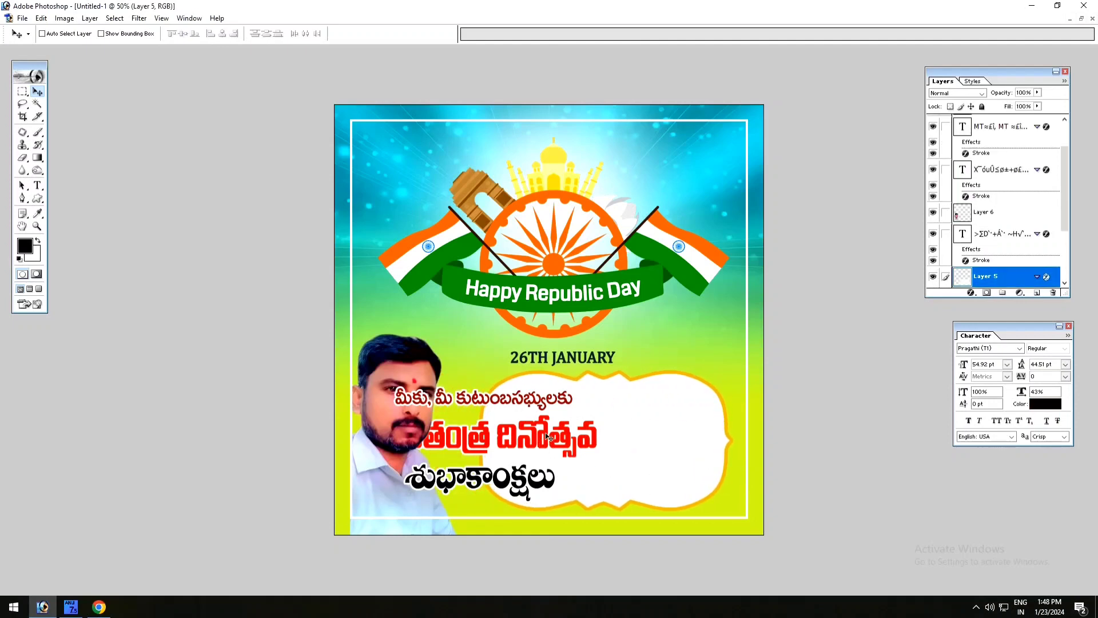
left_click_drag(549, 442, 656, 441)
key("Right")
key("Right")
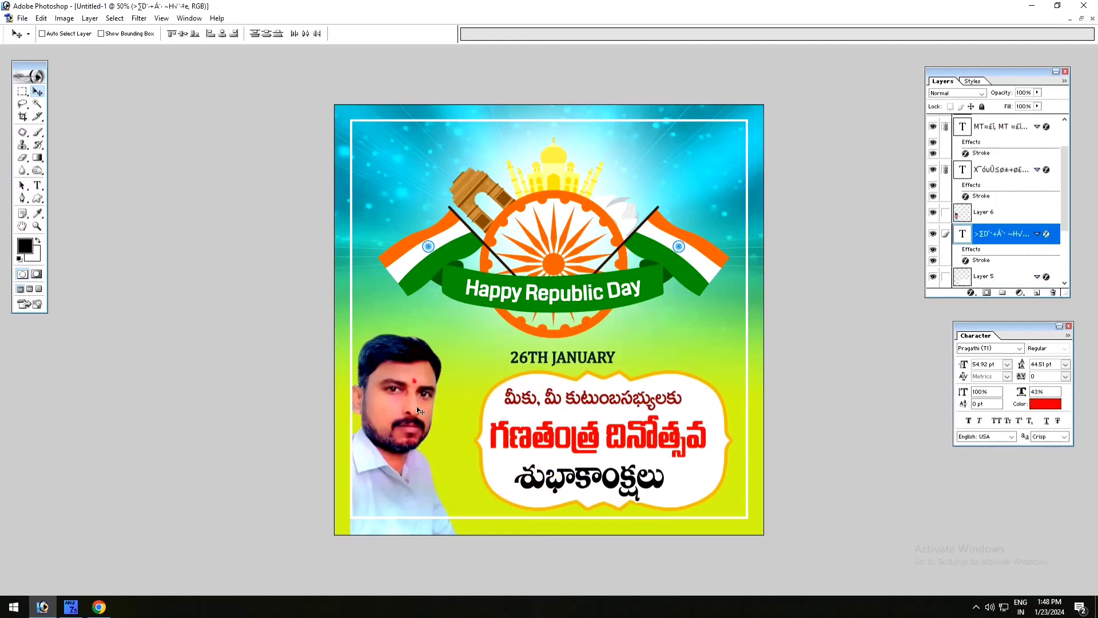
- Move the cut-out portrait up slightly and enlarge it a little, keeping it at the lower-left of the white frame
left_click_drag(419, 410, 411, 378)
key("ctrl+t")
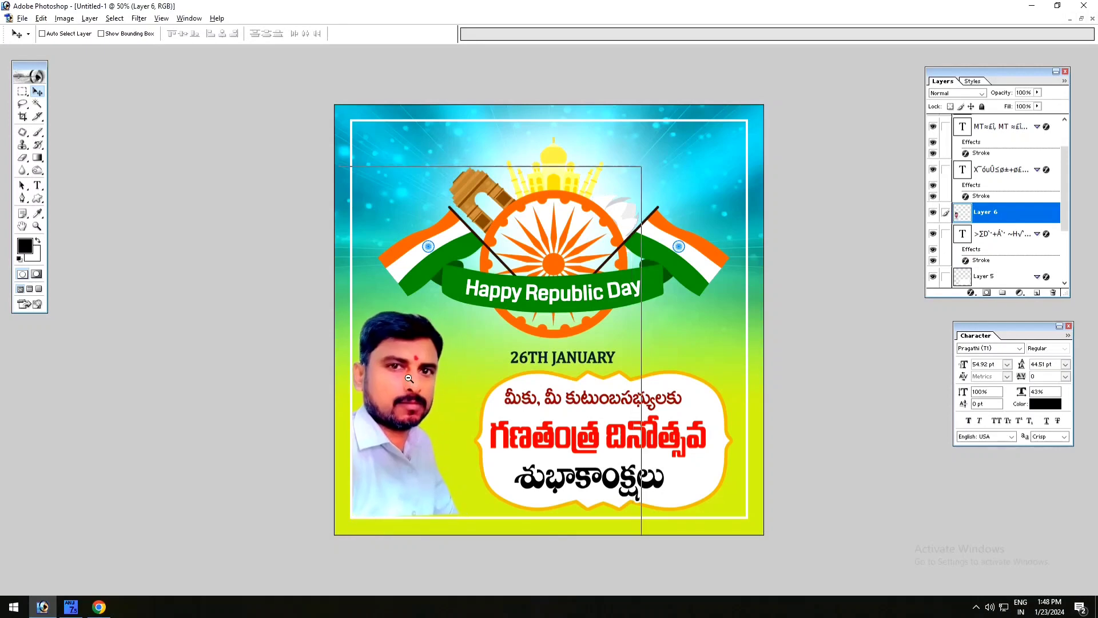
left_click(409, 378, "alt")
left_click_drag(491, 454, 509, 478)
key("Return")
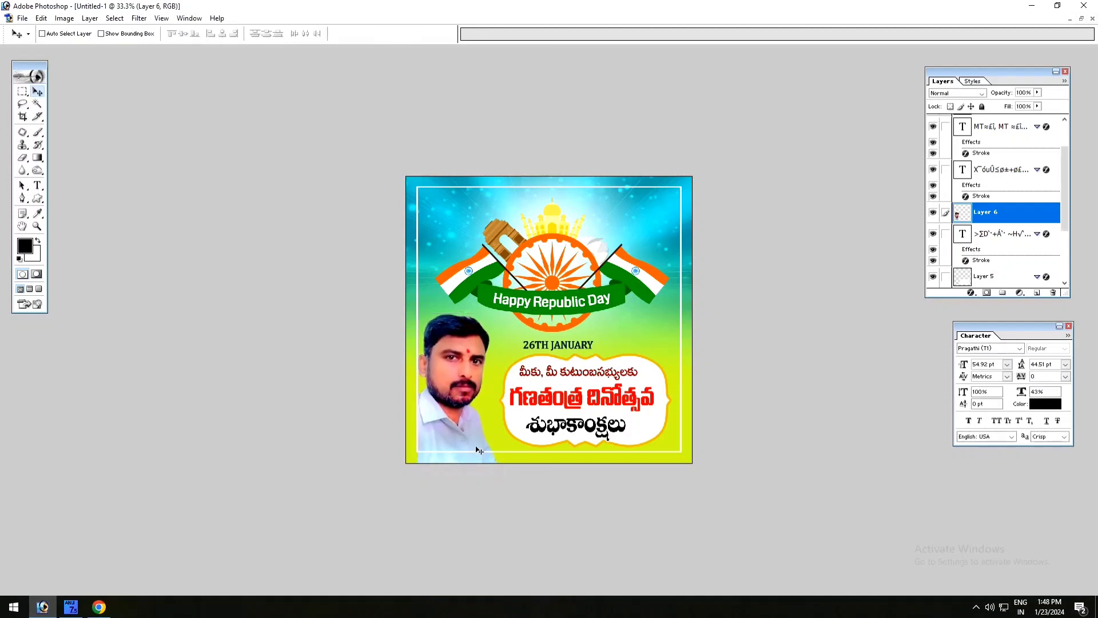
- Select the strip of the portrait that extends below the white frame's bottom edge, delete it and clear the selection
key("m")
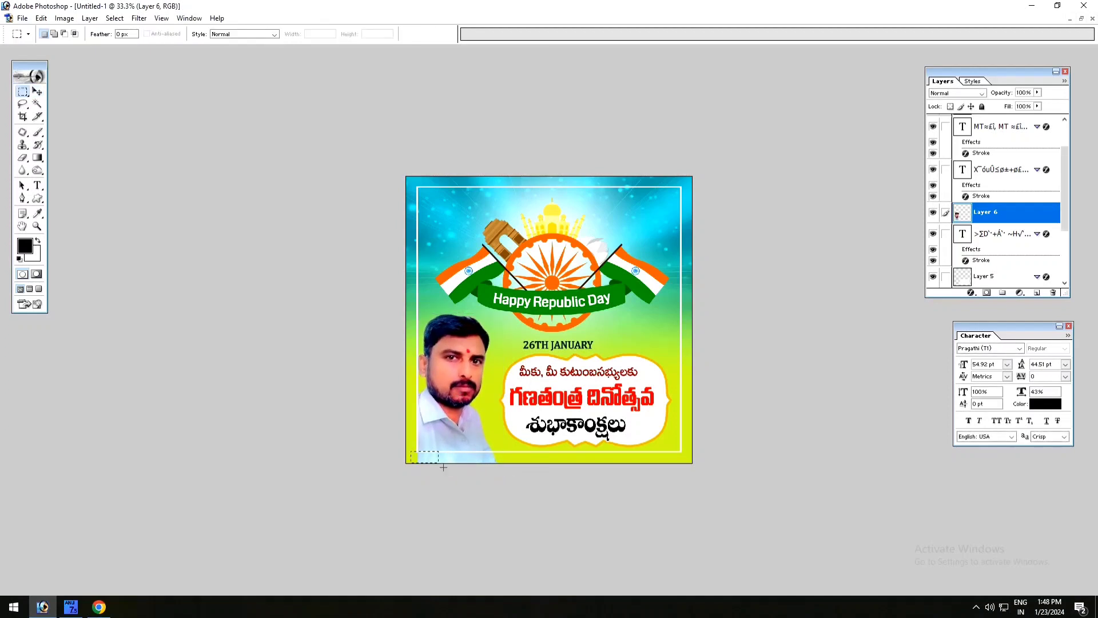
left_click_drag(548, 497, 559, 497)
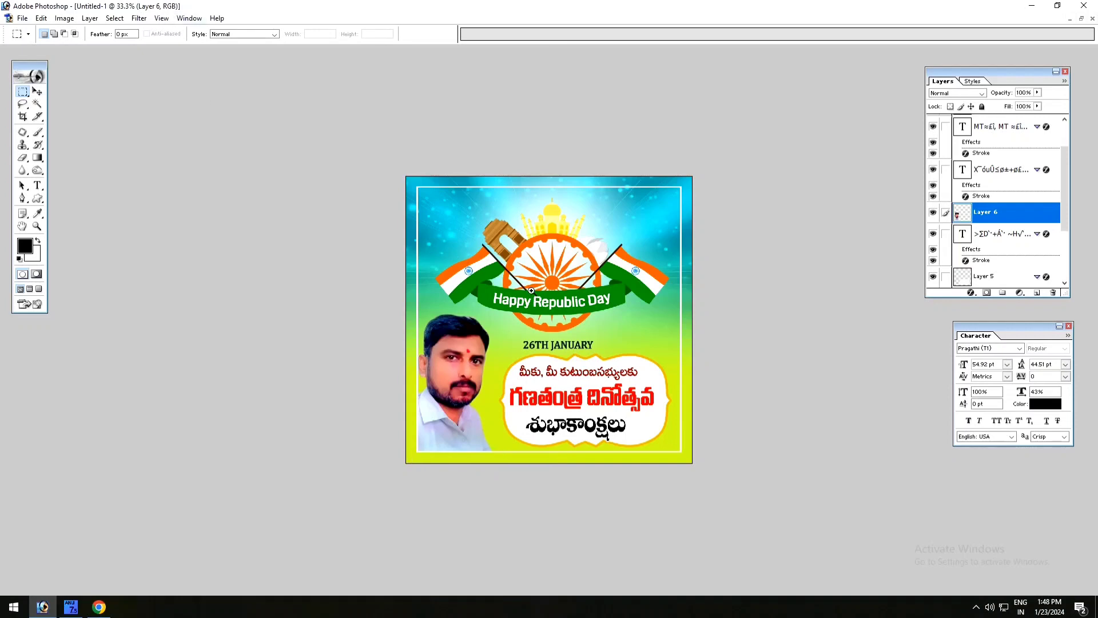
key("ctrl+plus")
key("ctrl+plus")
key("v")
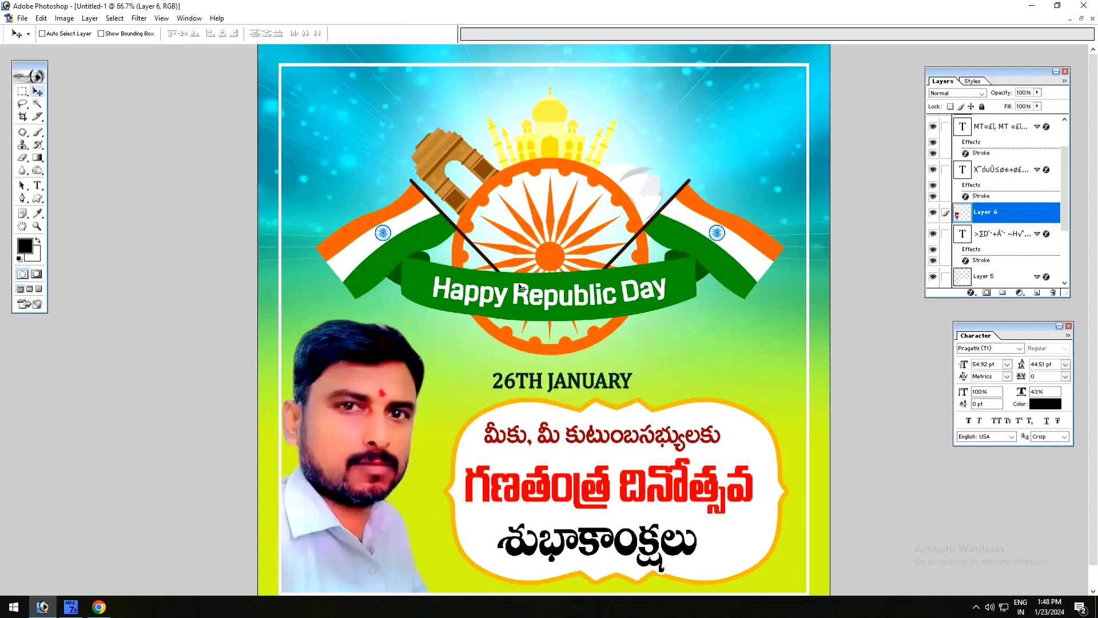
key("ctrl+minus")
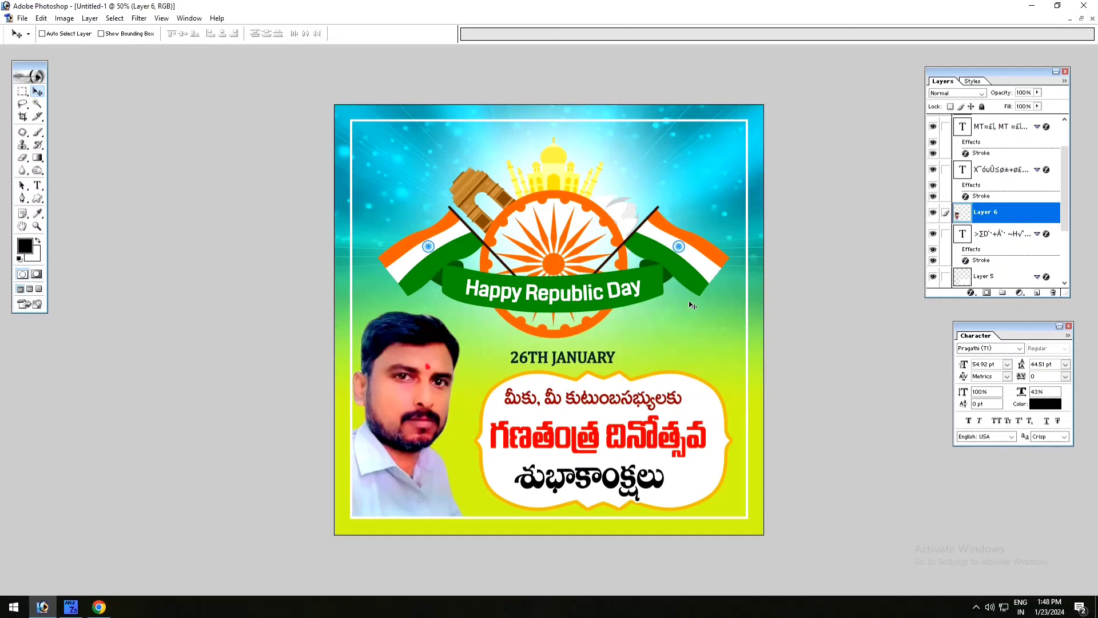
- Nudge the Happy Republic Day artwork and the 26TH JANUARY text slightly upward, away from the white plaque
right_click(681, 256)
left_click(693, 265)
key("shift+Up")
key("shift+Up")
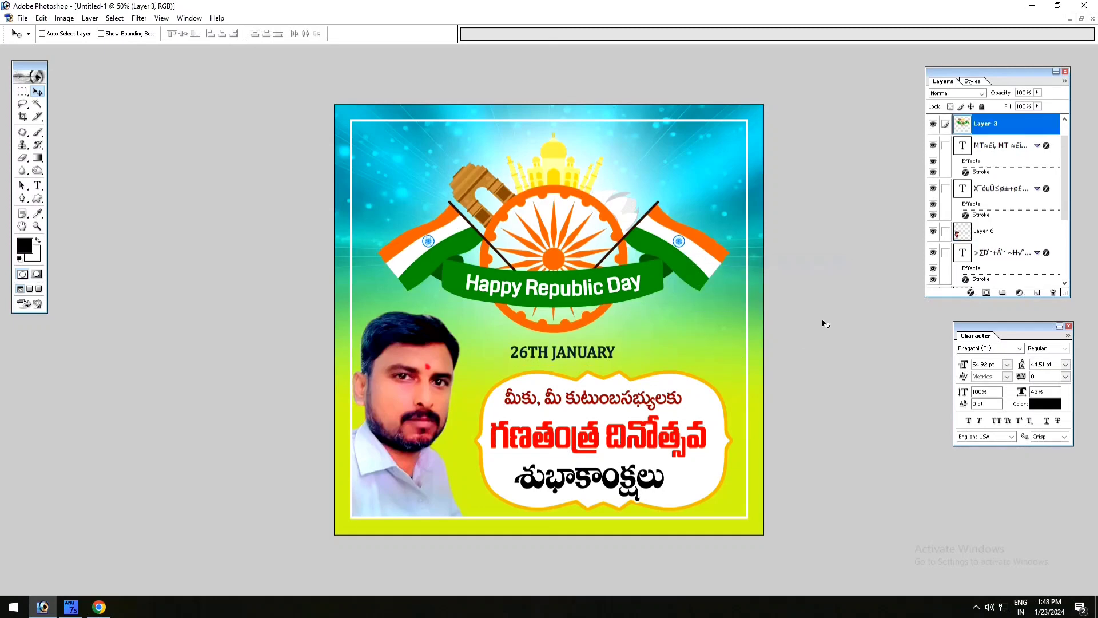